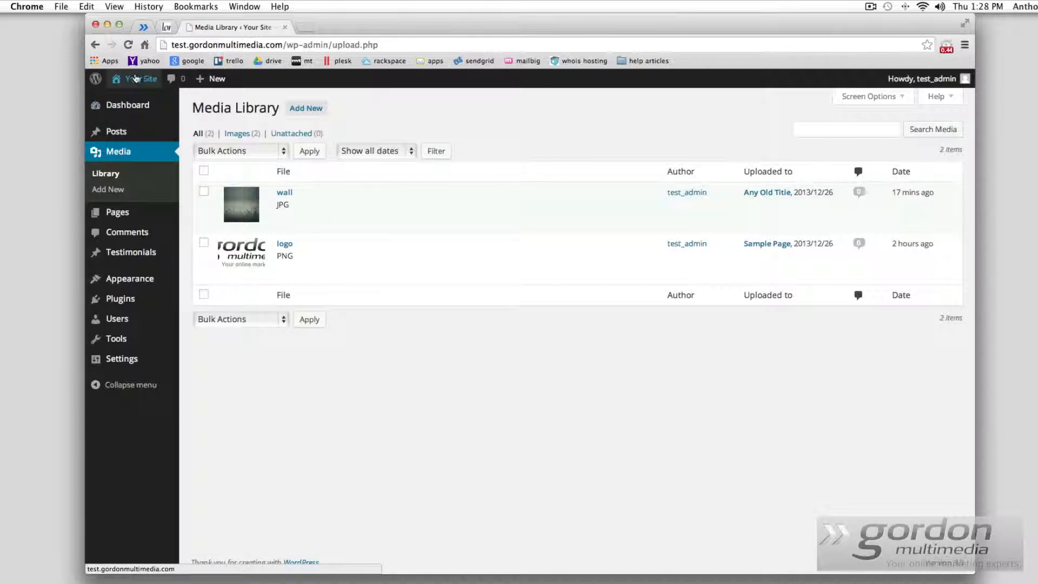
Visit the site's front page, return to the dashboard and open the media library
click(284, 171)
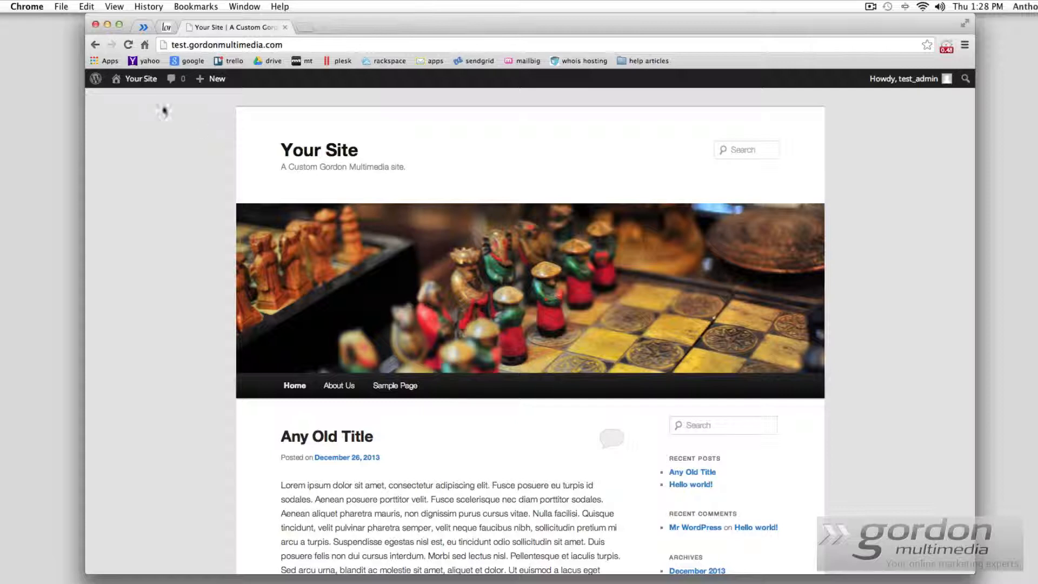
mouse_move(140, 81)
click(122, 99)
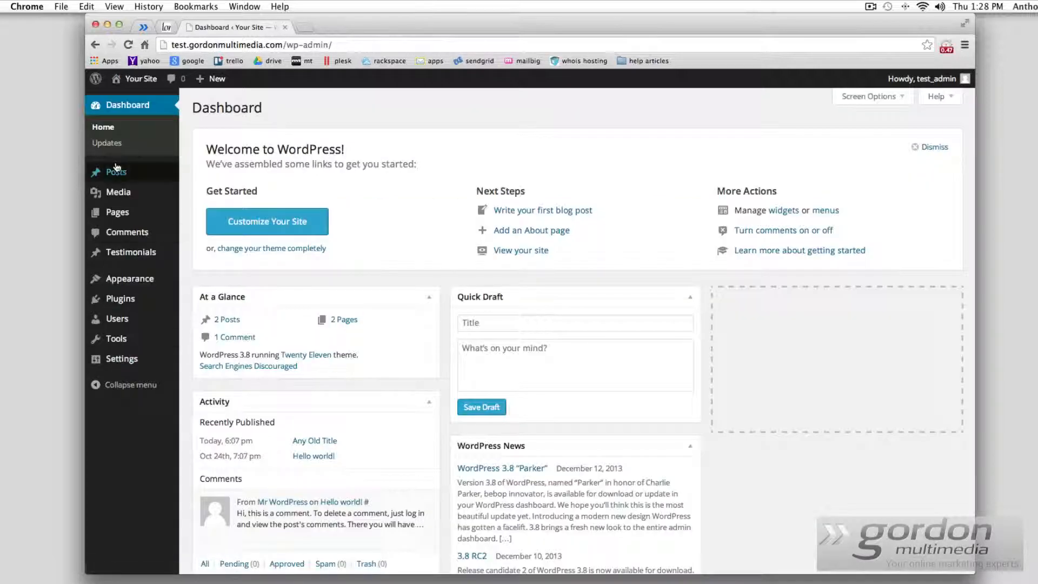
mouse_move(114, 195)
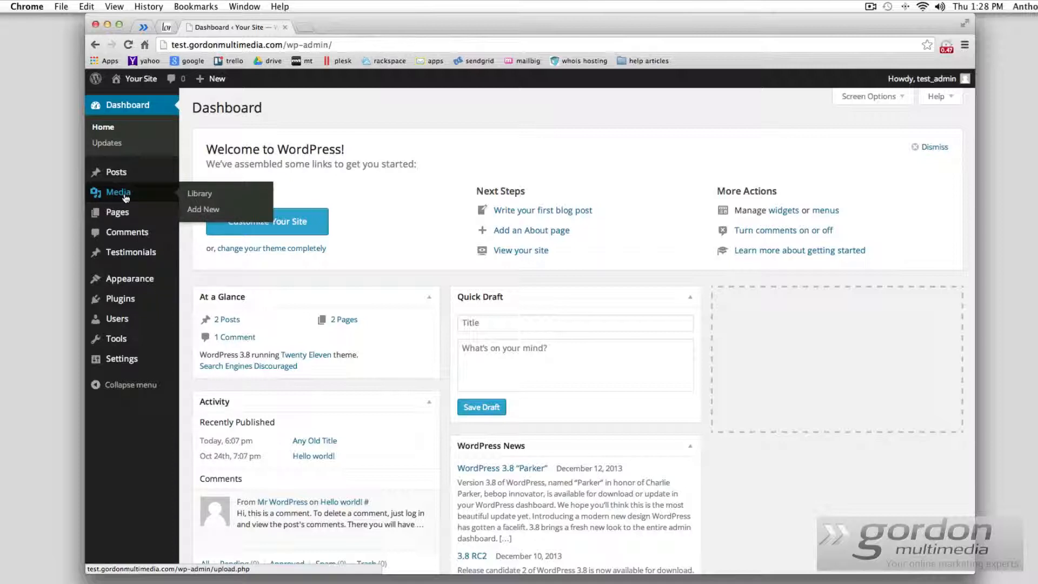
click(139, 196)
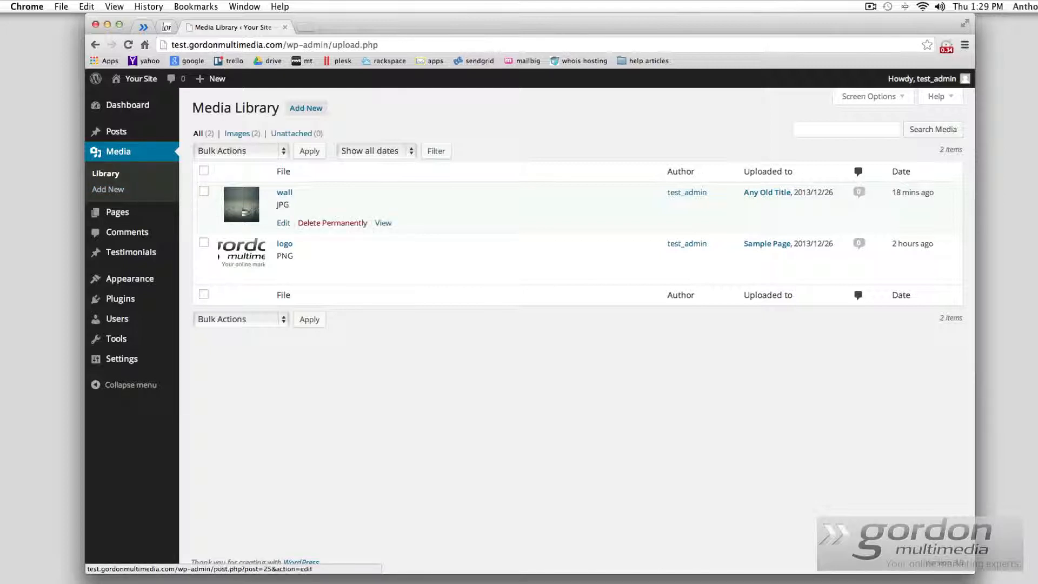
Examine the wall image's edit page, including its caption, alternative text and description fields, and return to the media library
mouse_move(234, 256)
click(243, 206)
scroll(783, 324, down, 2)
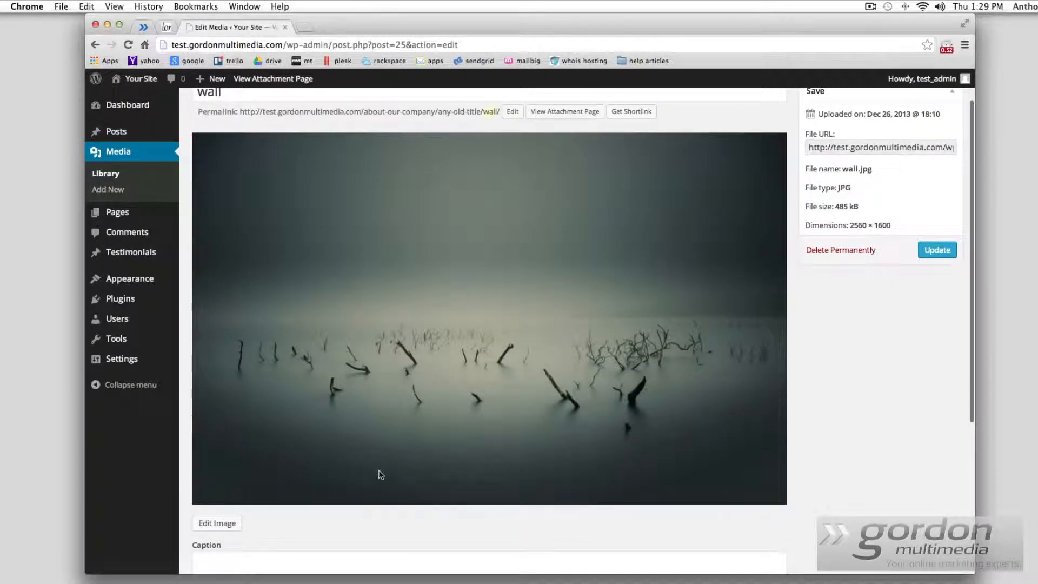
scroll(387, 462, down, 5)
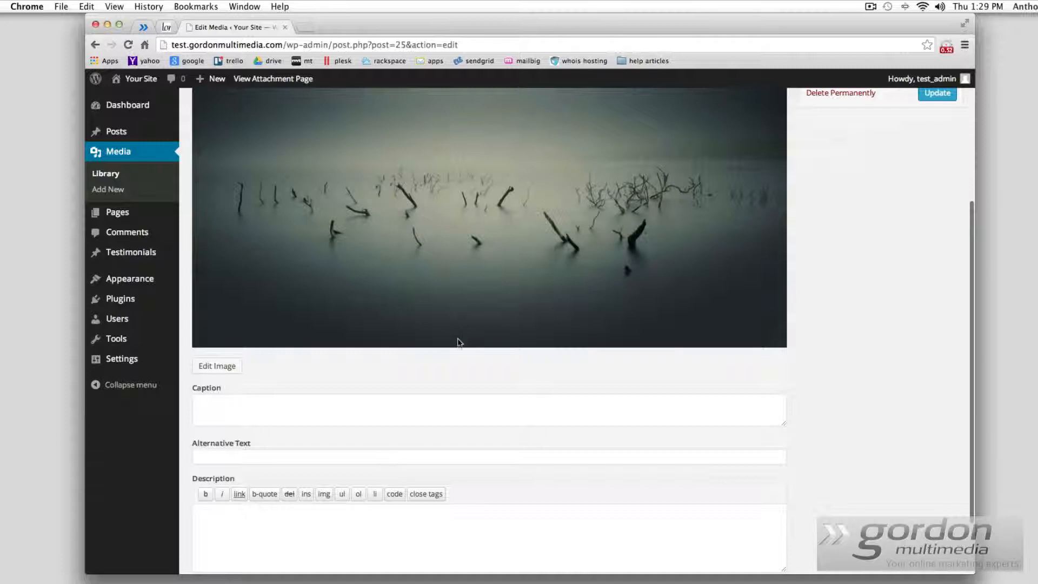
scroll(472, 432, down, 3)
mouse_move(177, 352)
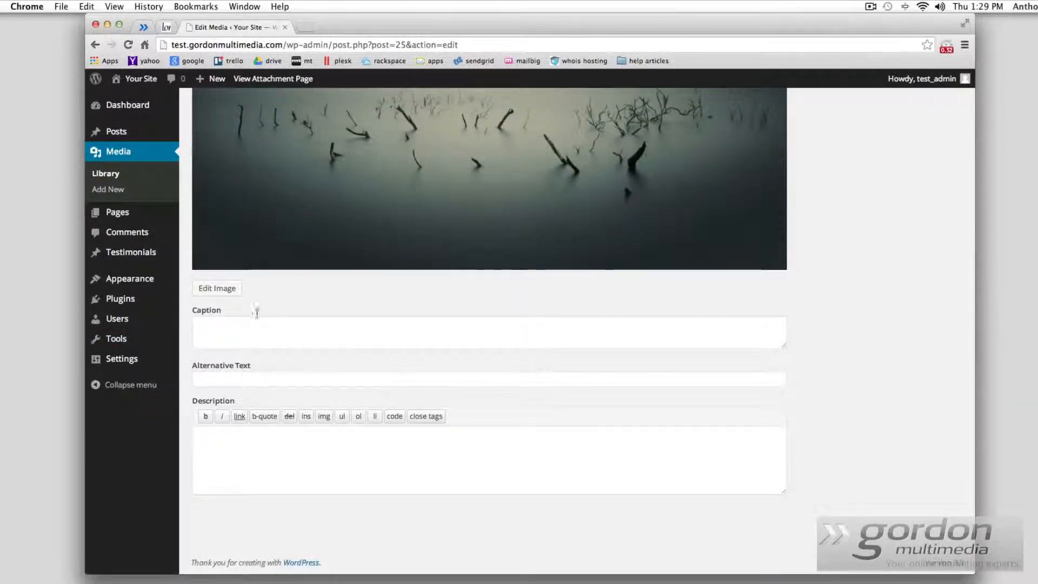
scroll(336, 293, up, 8)
scroll(290, 215, left, 5)
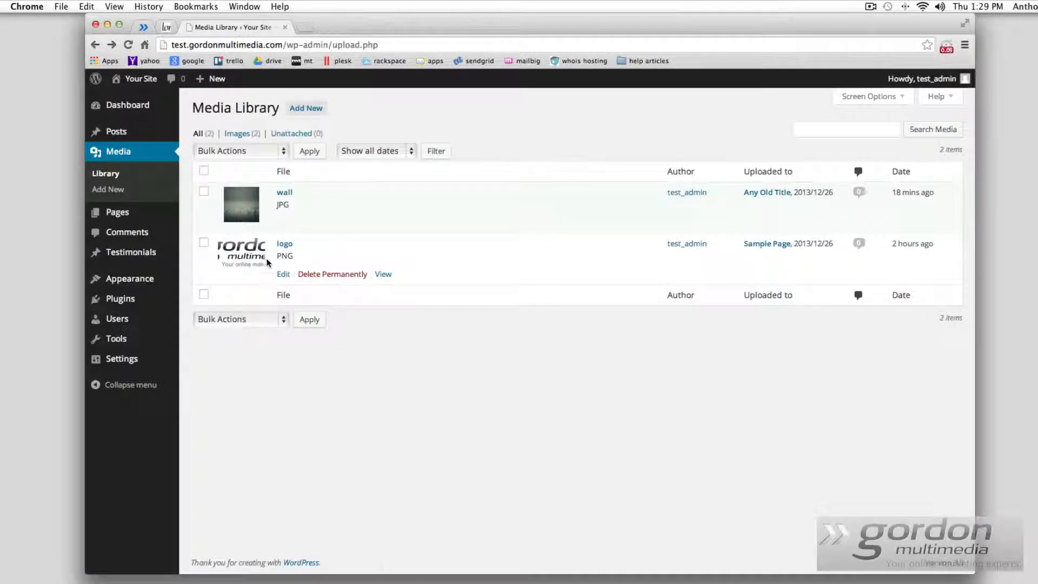
Give the wall image the caption "Creepy lake." and update the media item
click(291, 196)
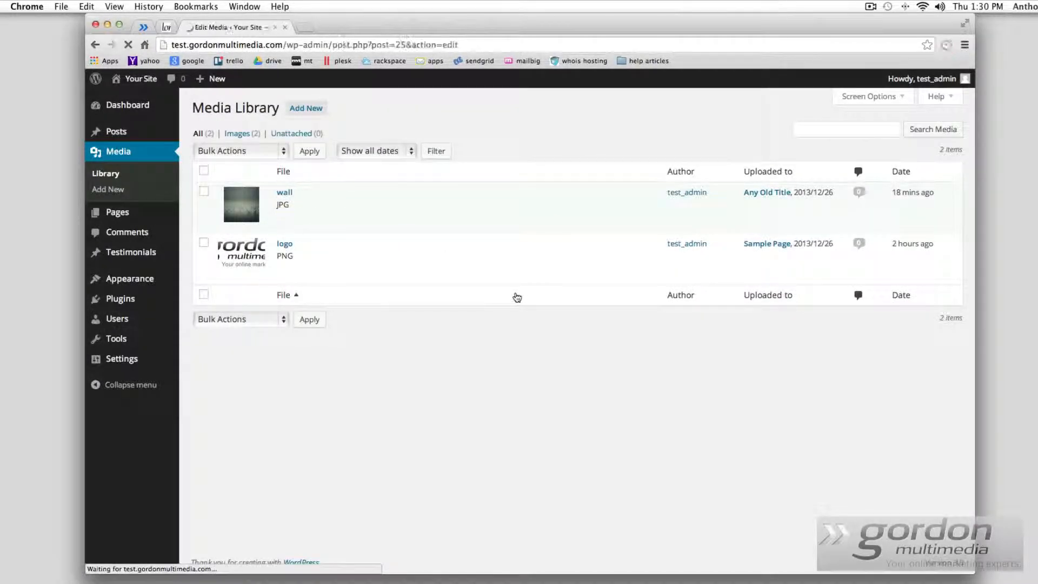
scroll(515, 292, down, 5)
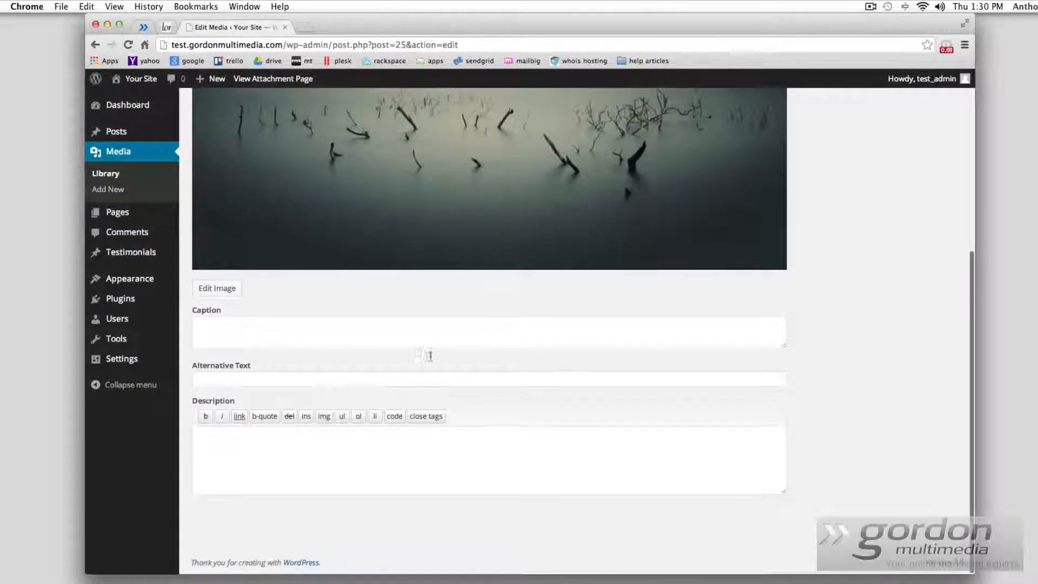
click(216, 331)
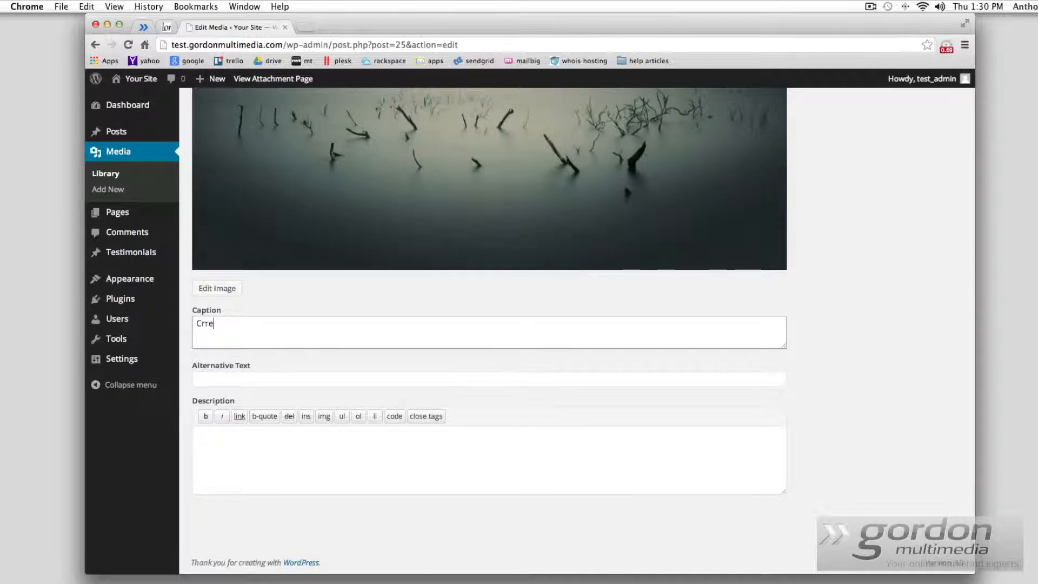
text(Creepy lake.)
scroll(907, 285, up, 5)
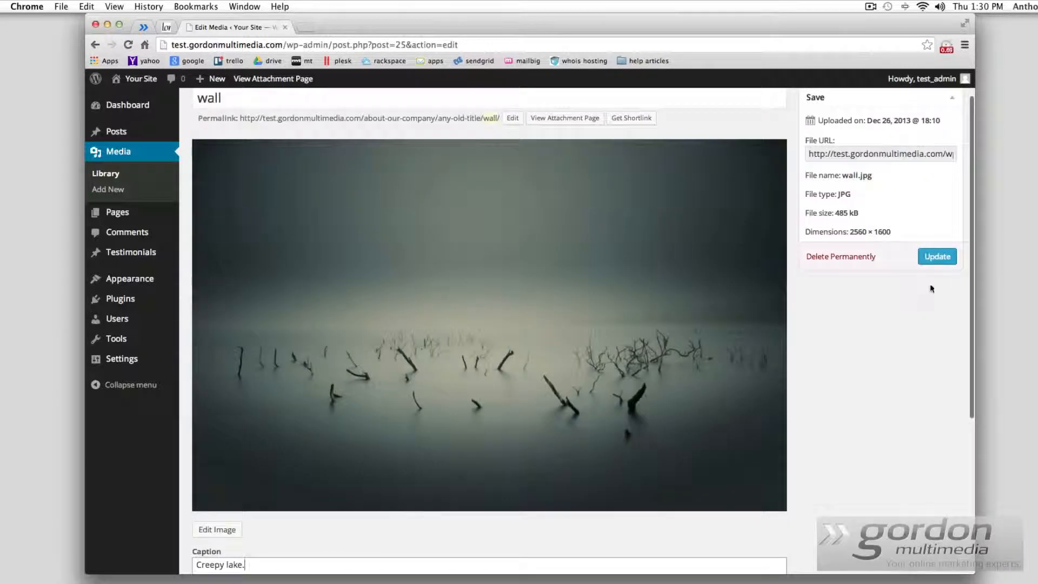
click(935, 256)
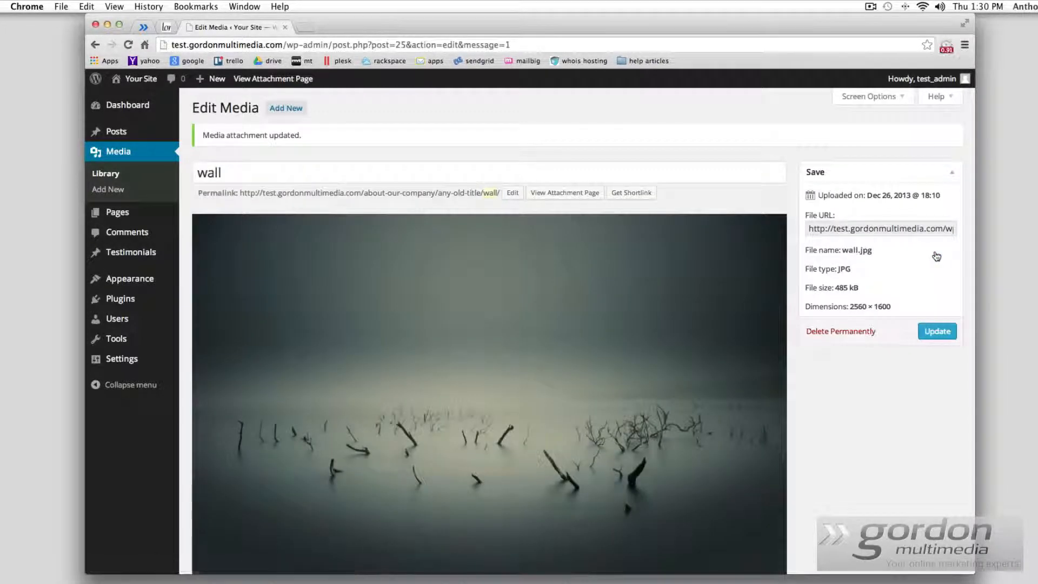
Open the wall picture for image editing and review the available editing tools, crop and thumbnail settings
scroll(829, 352, down, 6)
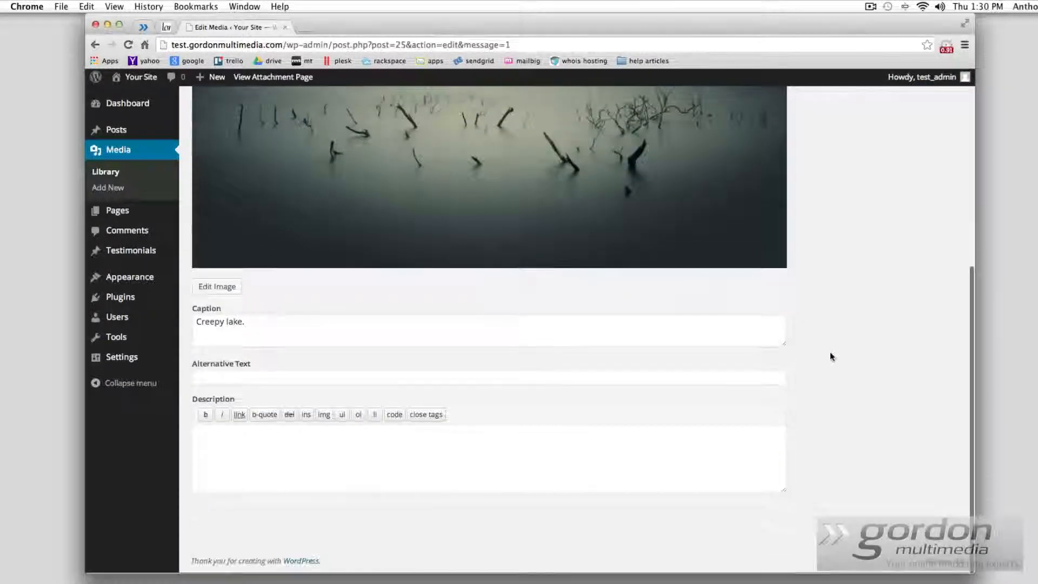
scroll(835, 348, up, 3)
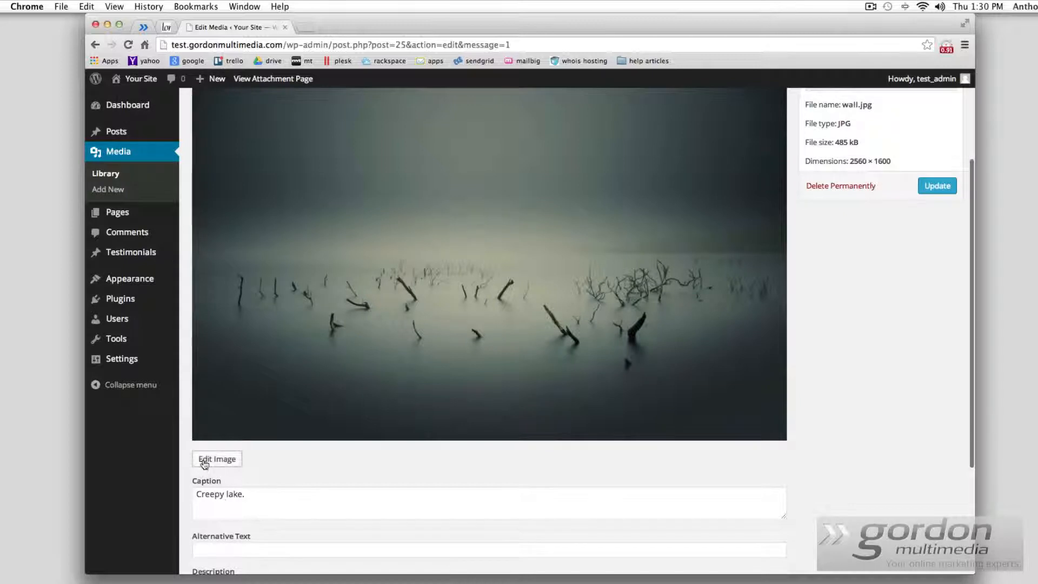
click(204, 461)
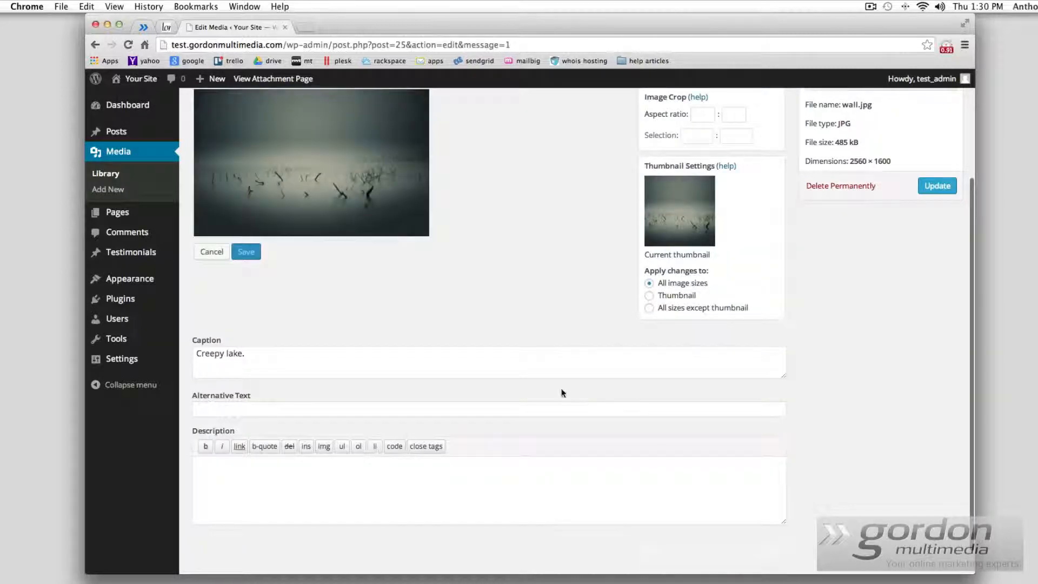
scroll(562, 392, up, 2)
scroll(564, 395, up, 1)
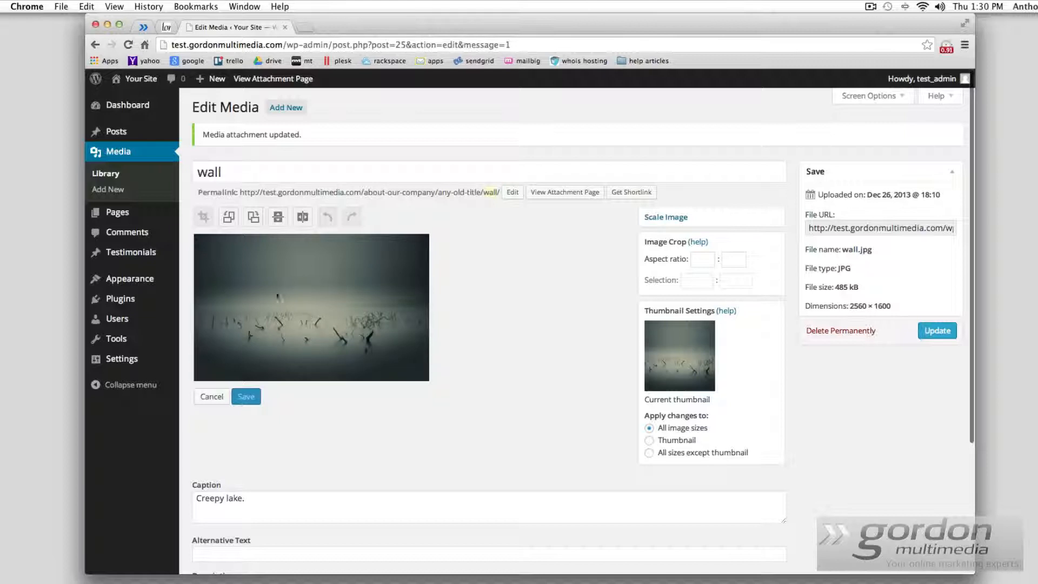
scroll(325, 357, down, 5)
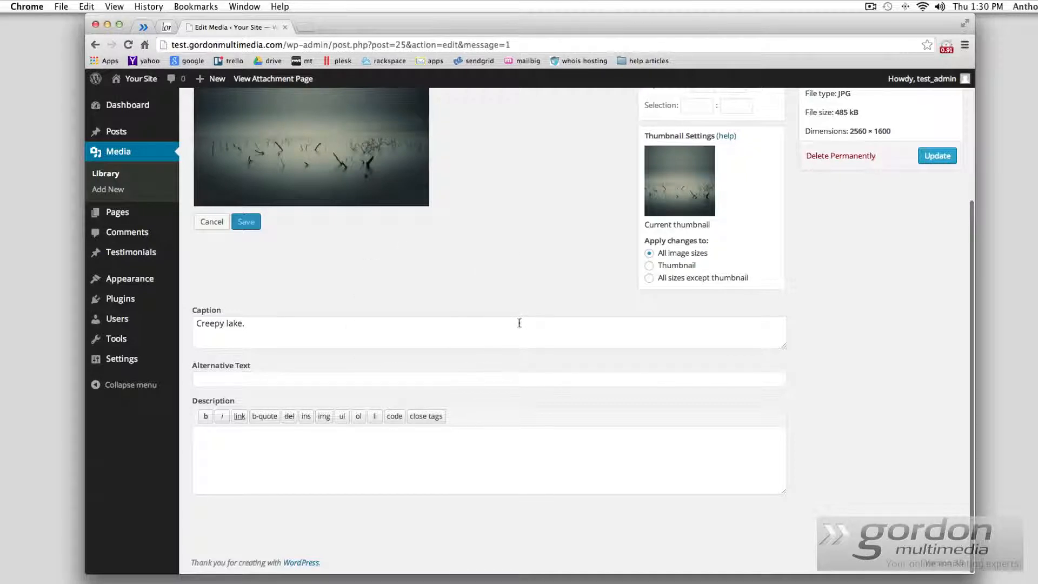
scroll(519, 323, up, 5)
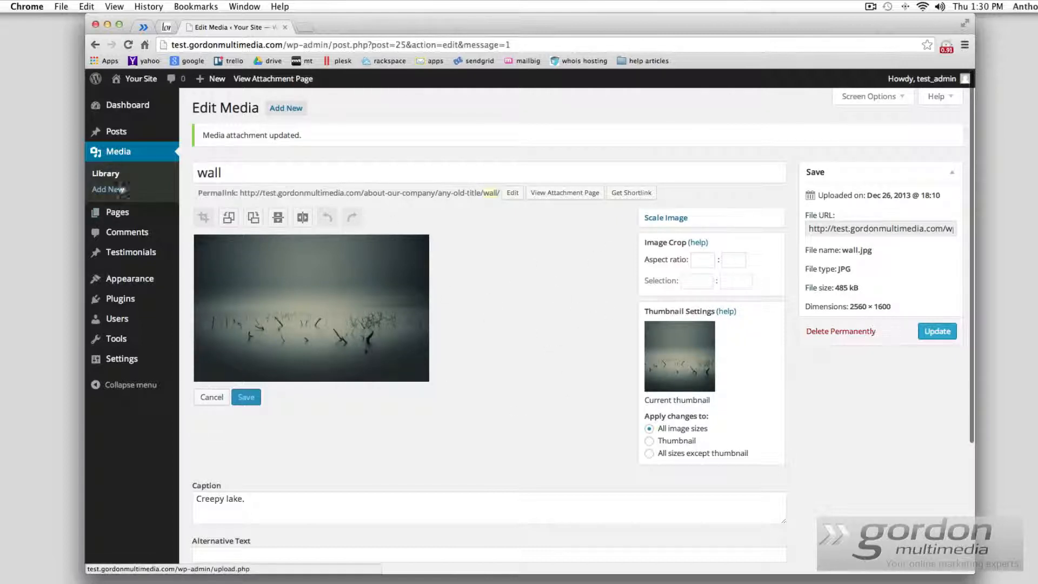
scroll(475, 261, down, 2)
scroll(475, 261, down, 5)
scroll(470, 324, up, 8)
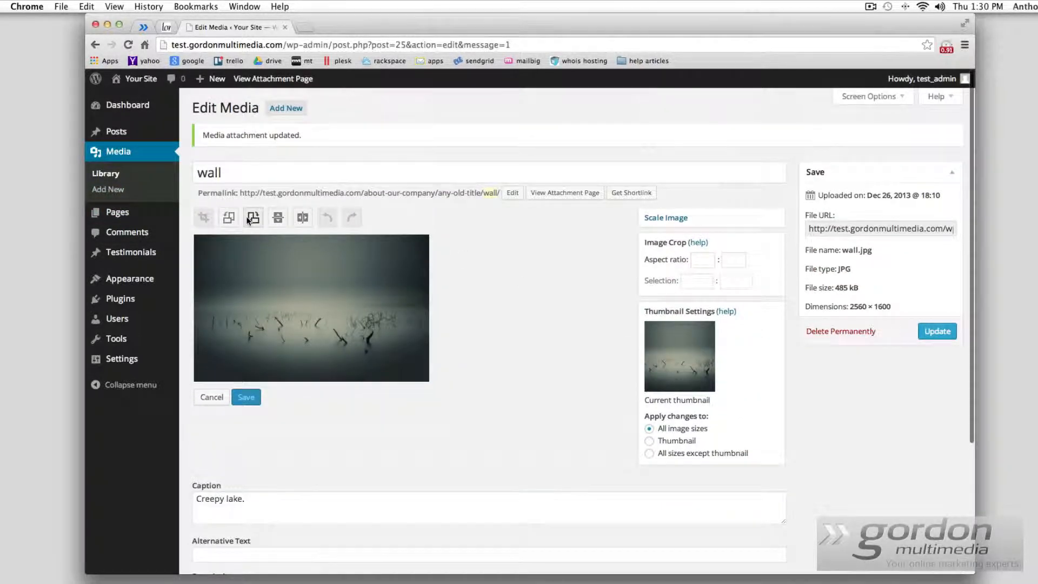
Rotate the wall image clockwise by 180 degrees, save the image edit and update the media item
click(252, 217)
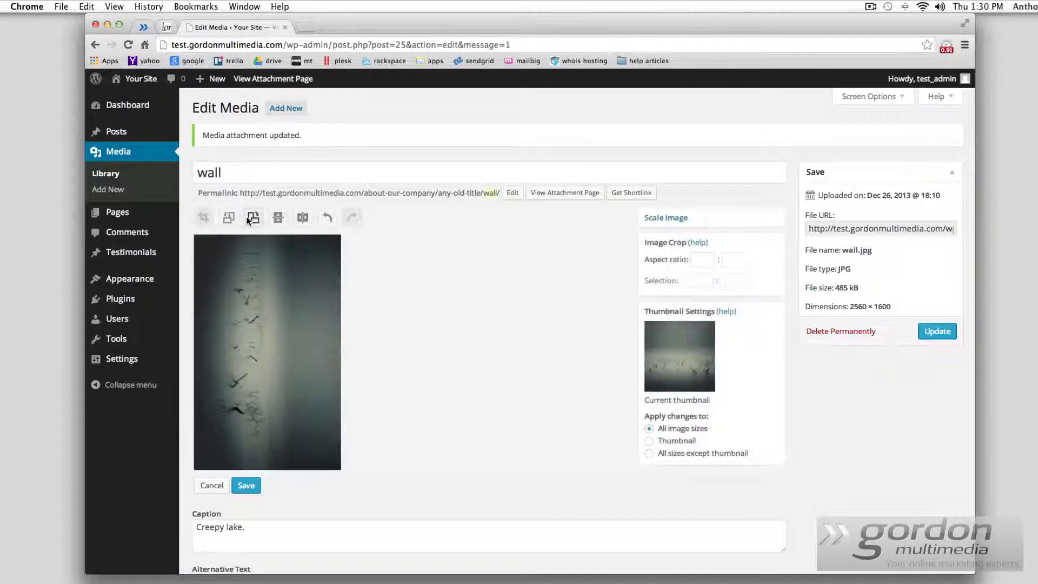
click(250, 218)
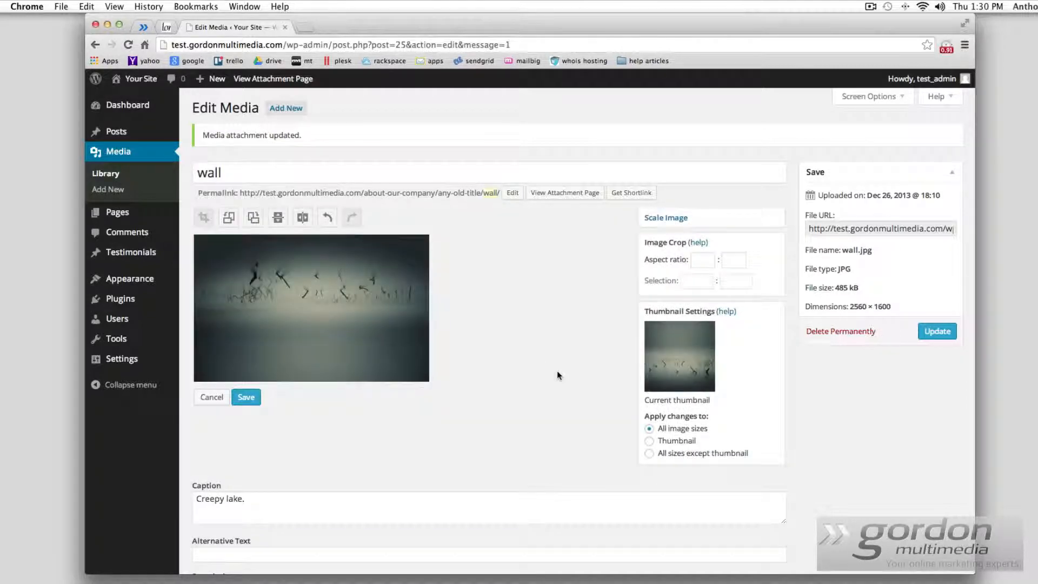
click(248, 398)
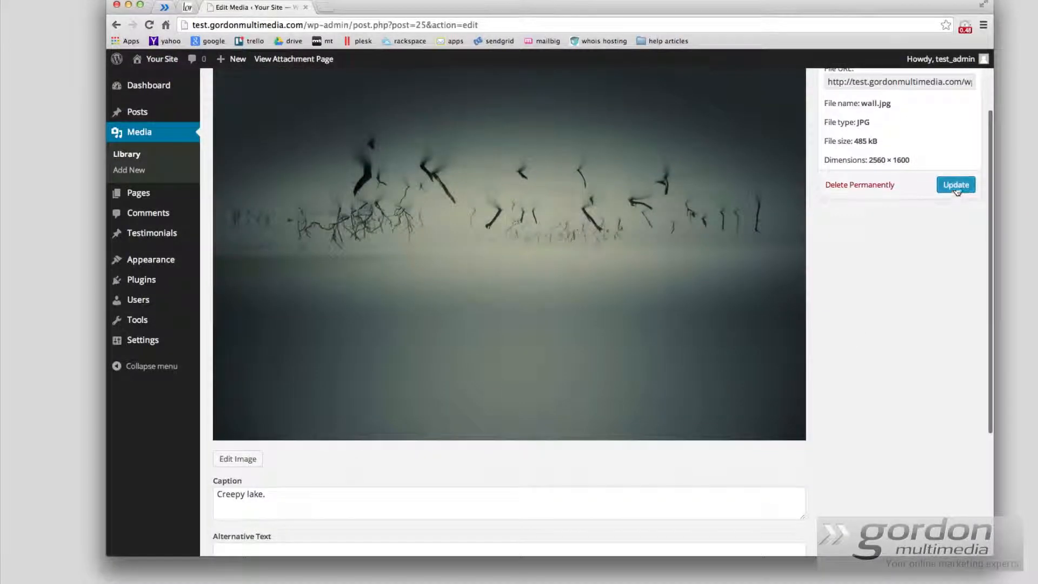
click(956, 185)
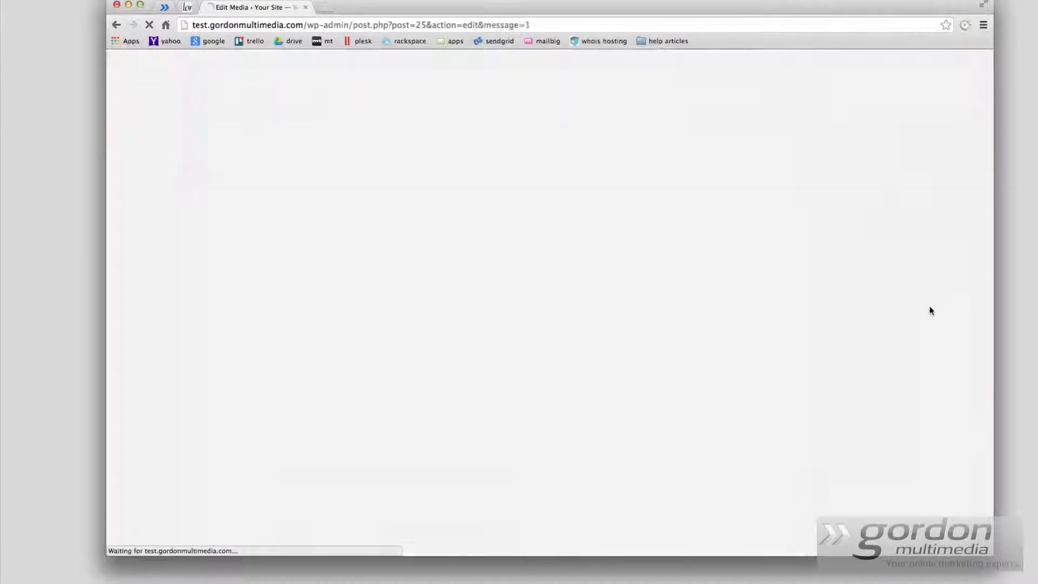
scroll(930, 311, down, 4)
scroll(929, 311, up, 4)
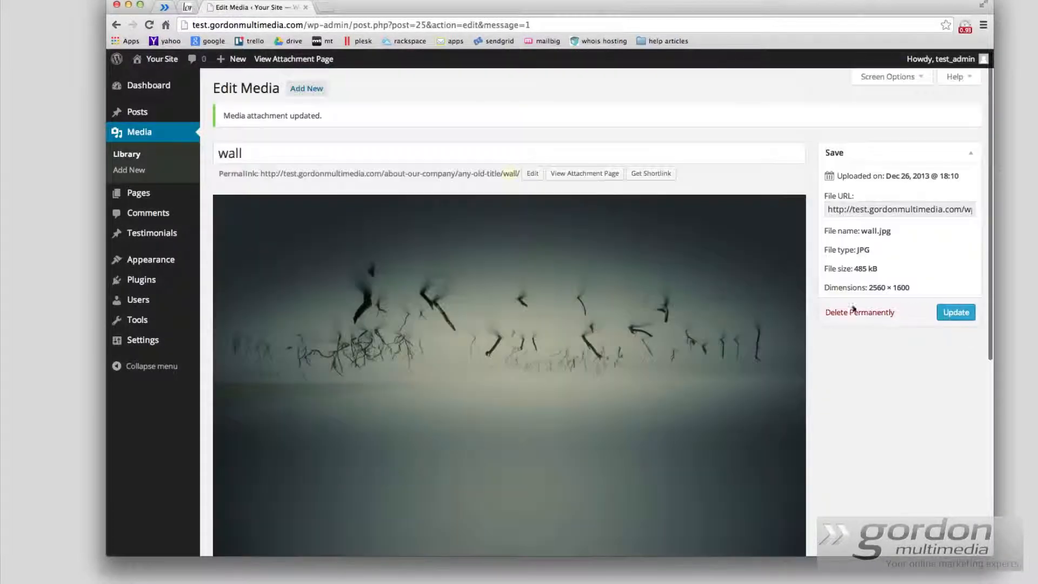
Return to the media library list and activate the media search field
click(129, 153)
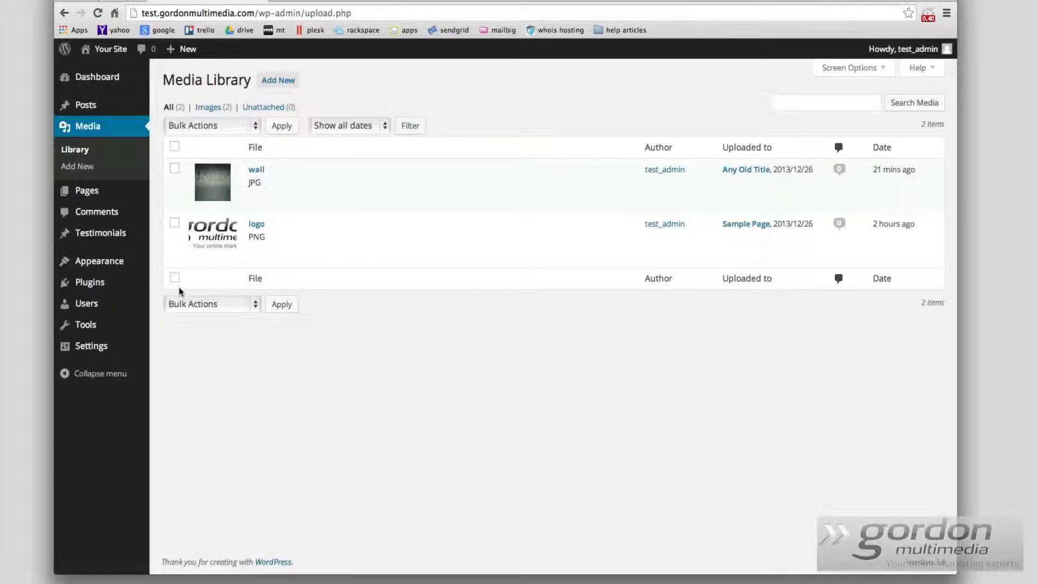
click(842, 104)
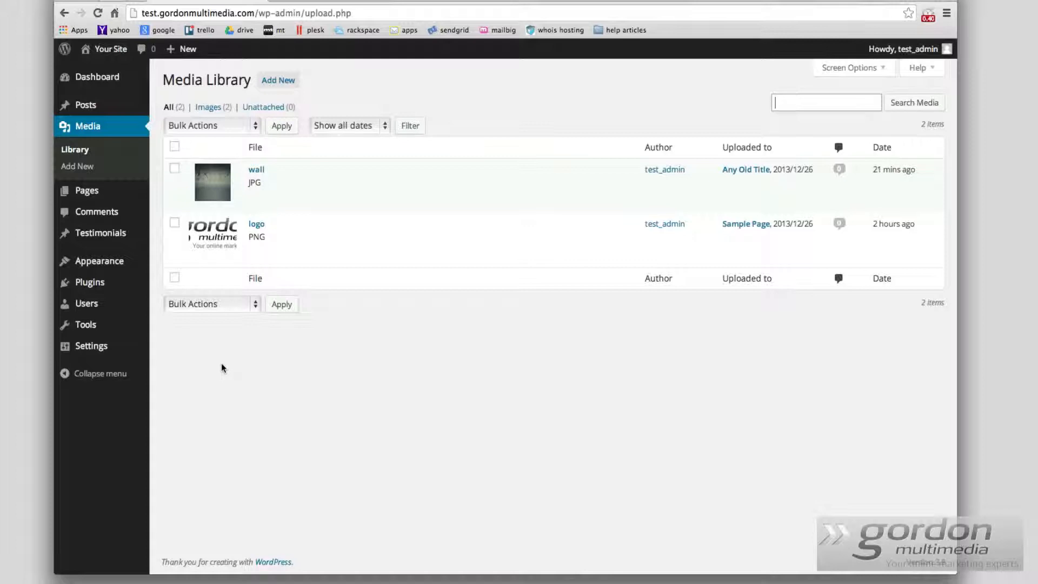
Create a new page titled "Test" and publish it
click(75, 198)
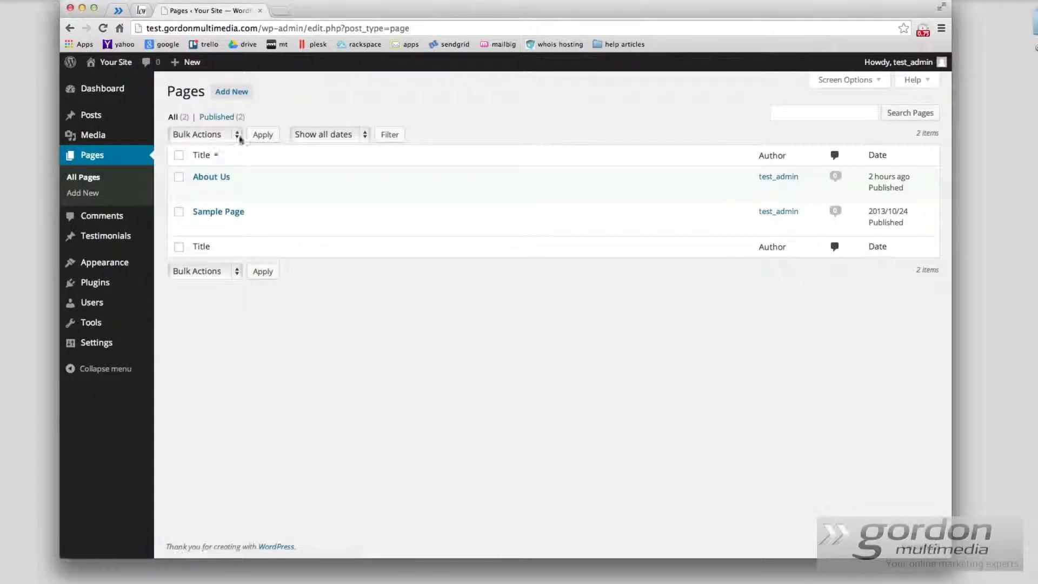
click(232, 94)
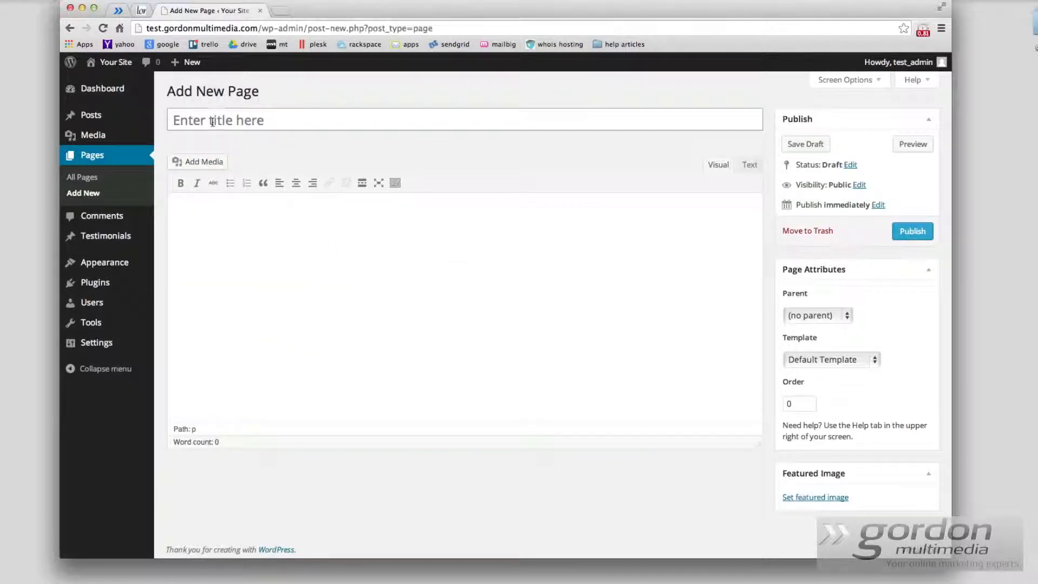
click(213, 122)
text(Test)
click(913, 231)
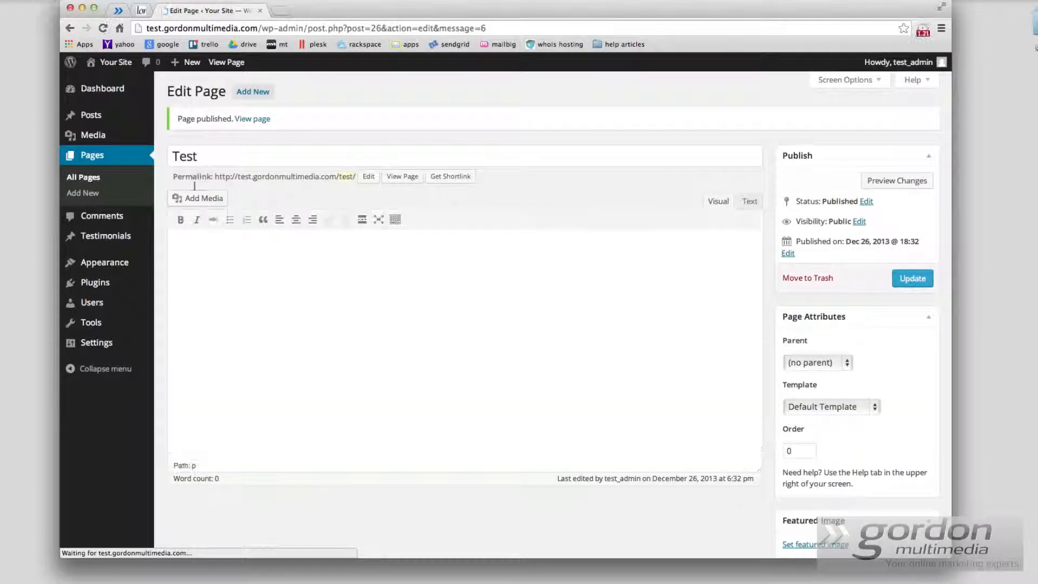
Start adding media to the Test page, check the file upload option, and select the wall image from the media library
click(196, 198)
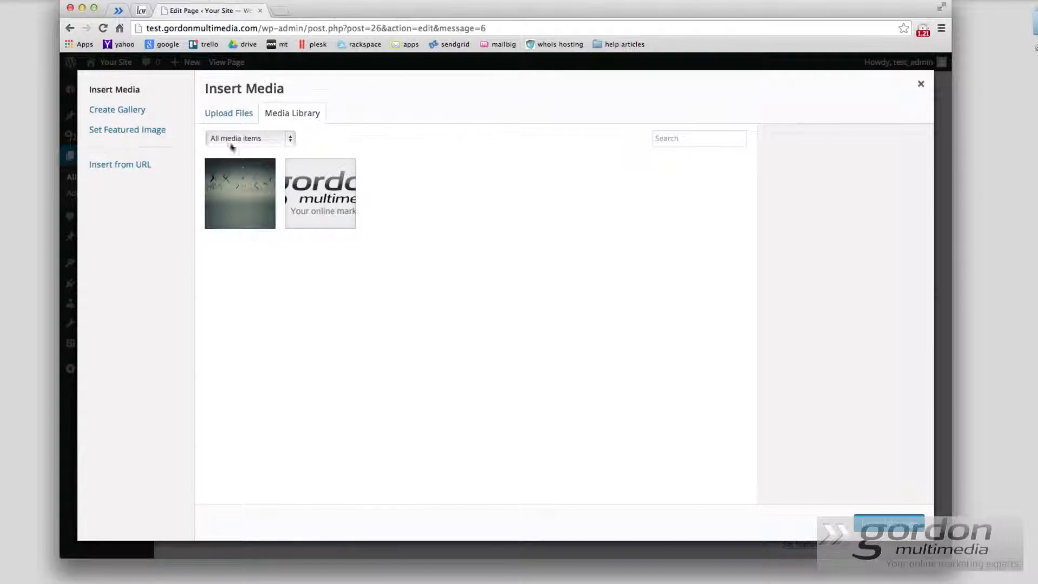
click(241, 120)
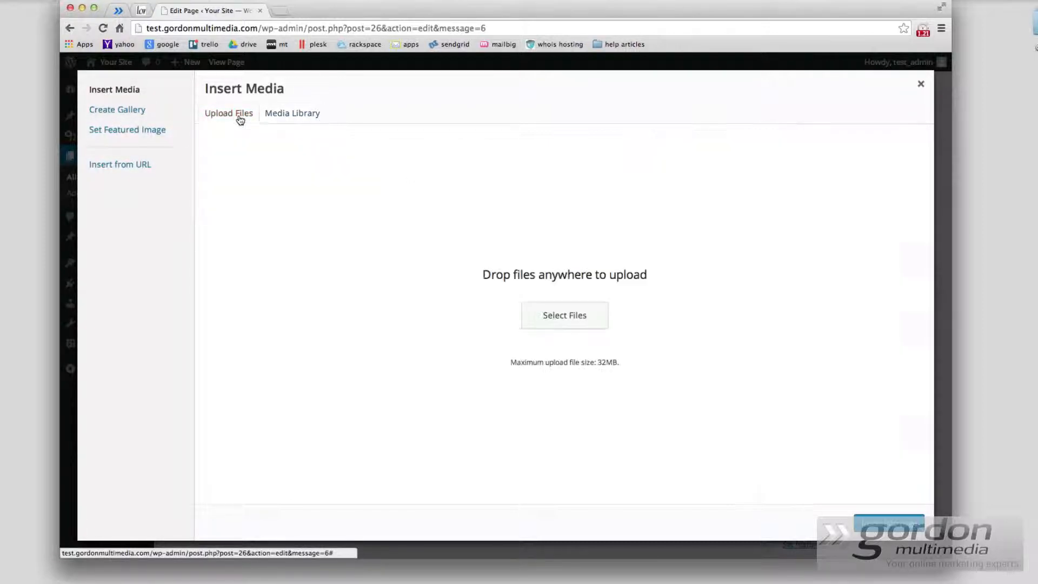
click(288, 118)
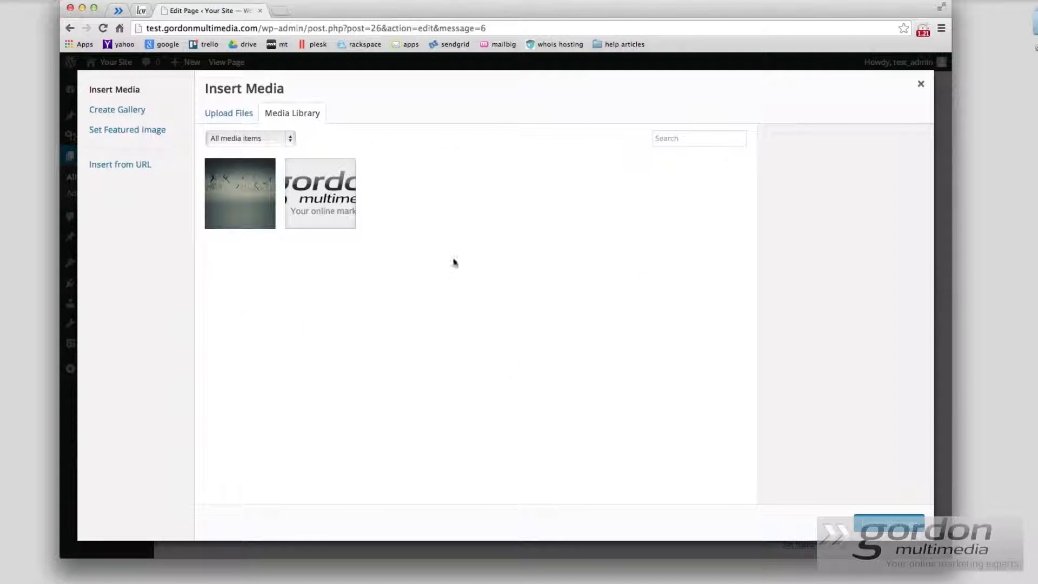
click(234, 203)
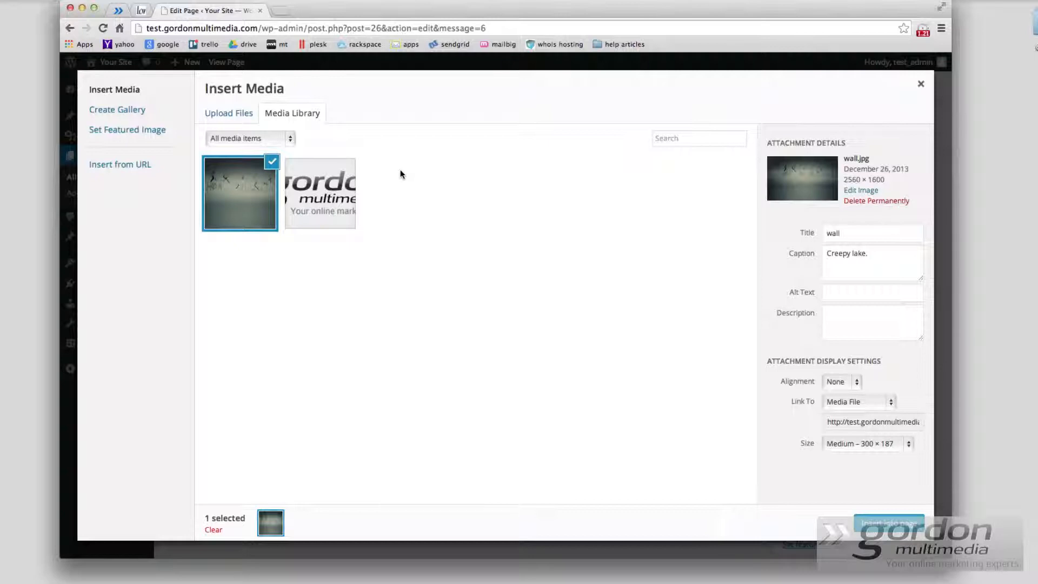
Upload matterhorn_night_sky-wallpaper-1920x1080.jpg from the Pictures folder to the media library
click(229, 114)
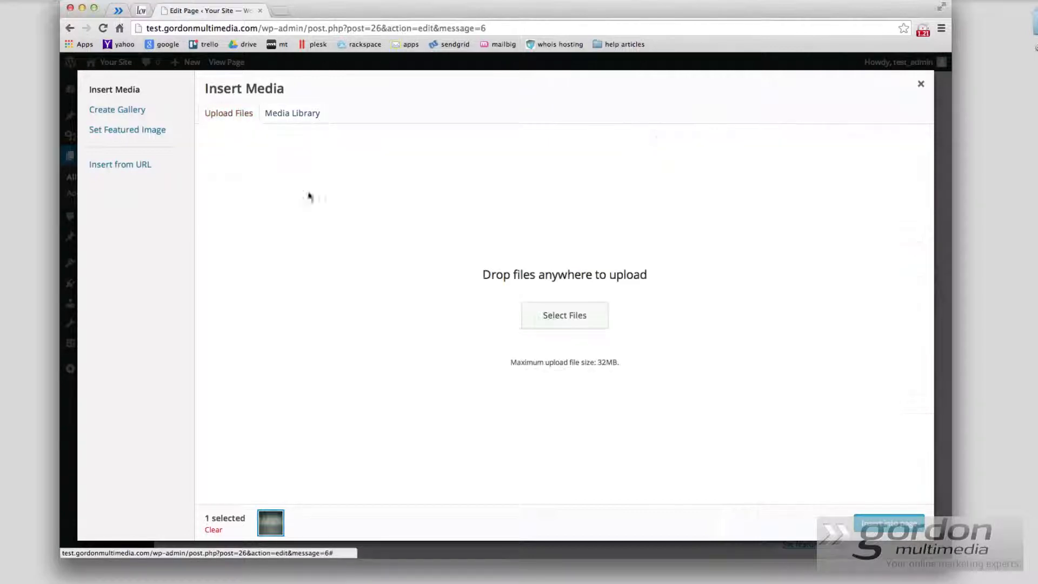
click(553, 319)
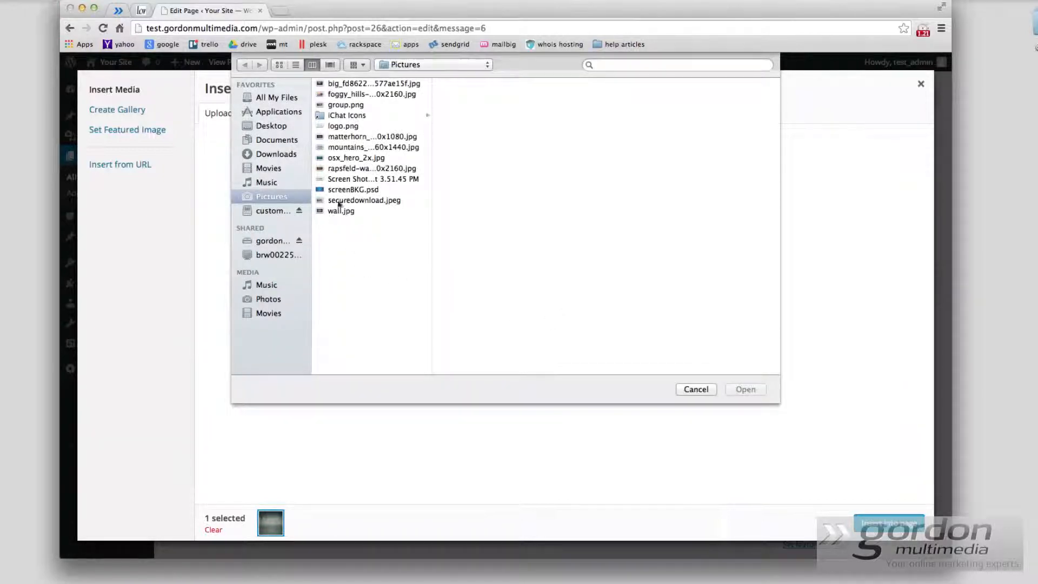
click(355, 136)
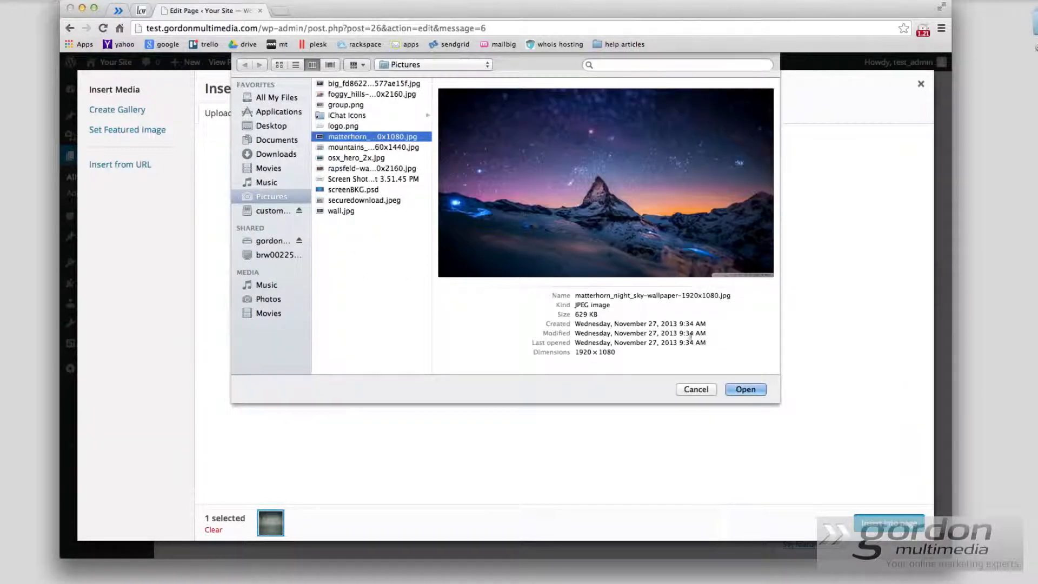
click(745, 391)
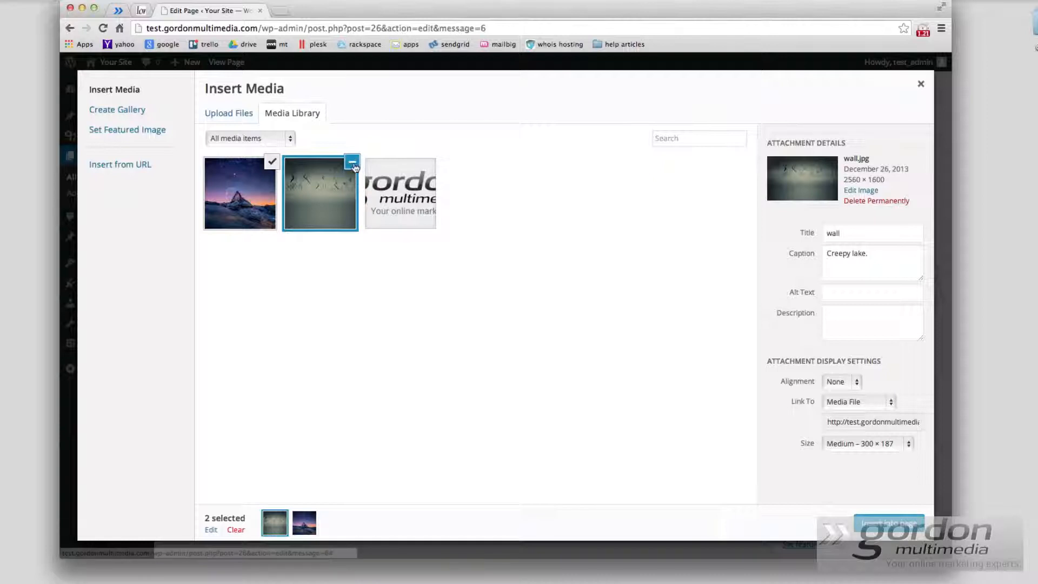
Select the wall, Matterhorn and logo images together, insert them into the page and review them in the editor
click(236, 196)
click(316, 195)
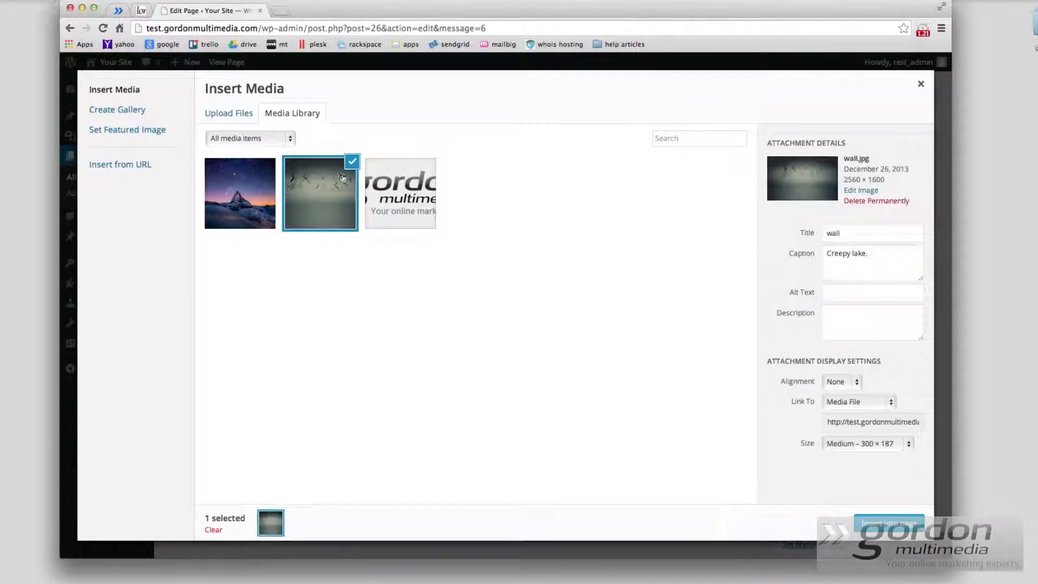
click(426, 183)
click(317, 183)
click(236, 183)
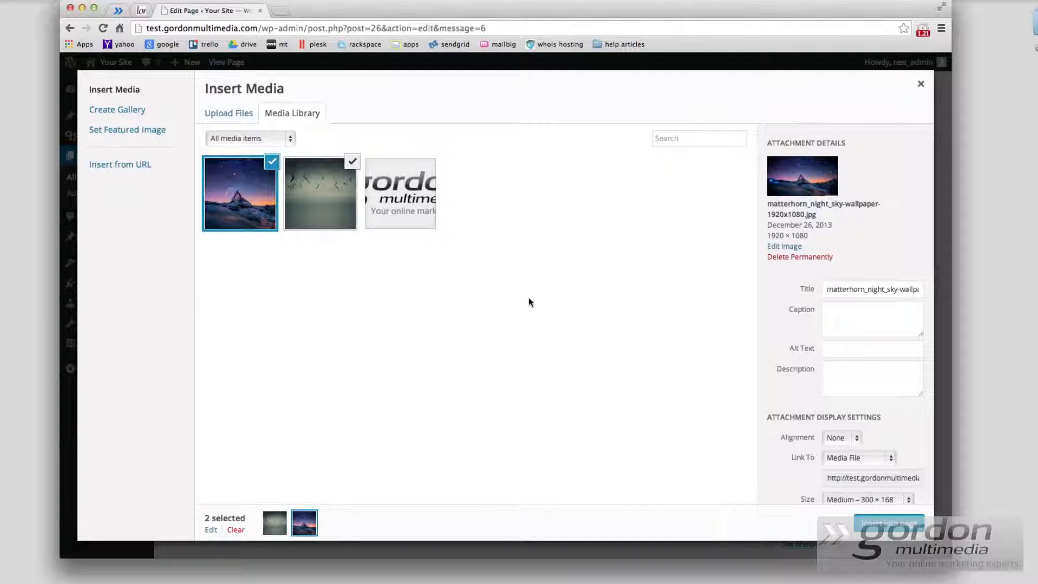
click(427, 212)
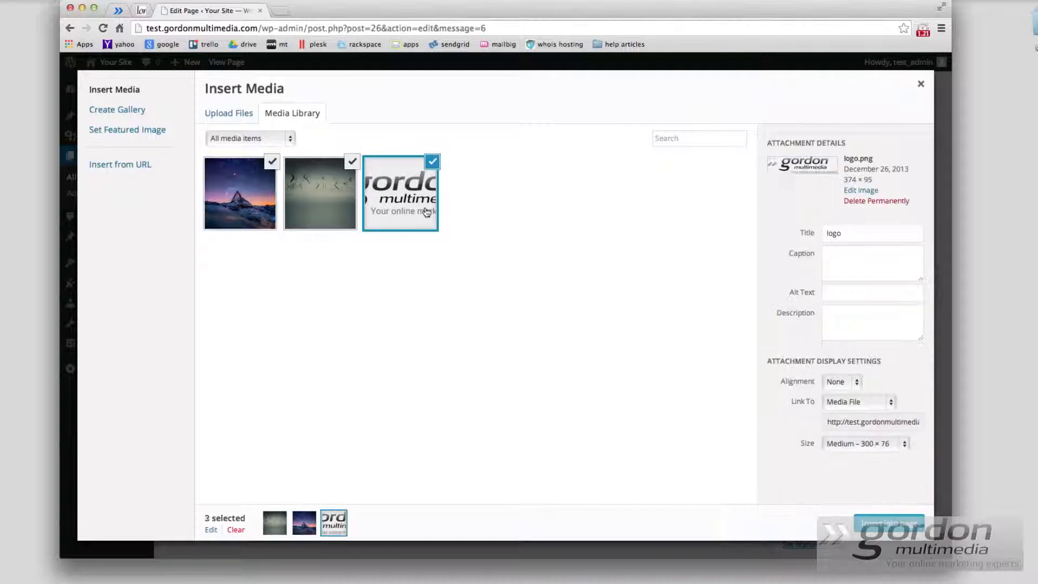
click(902, 523)
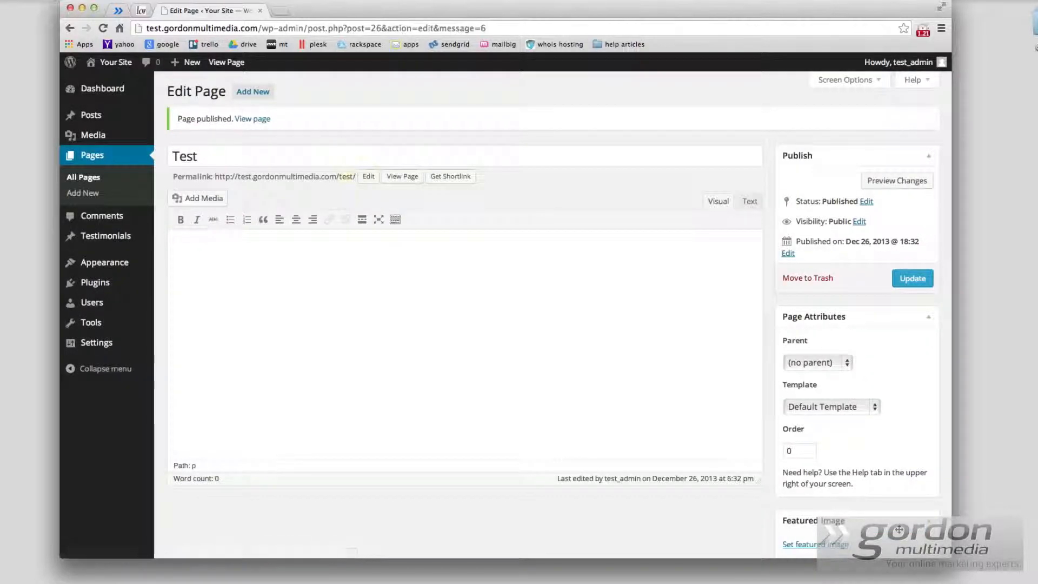
scroll(524, 380, down, 5)
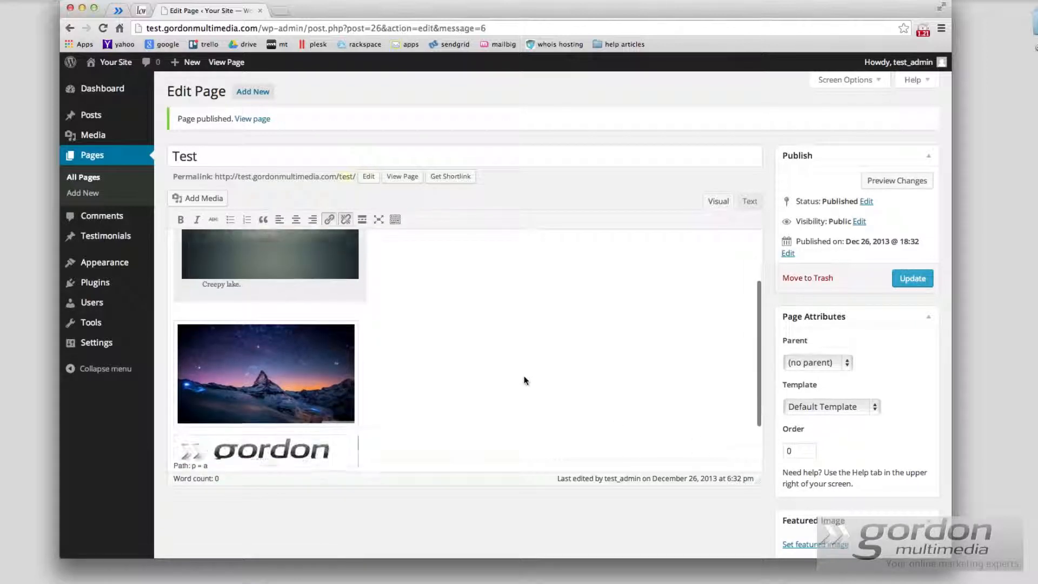
scroll(279, 295, up, 5)
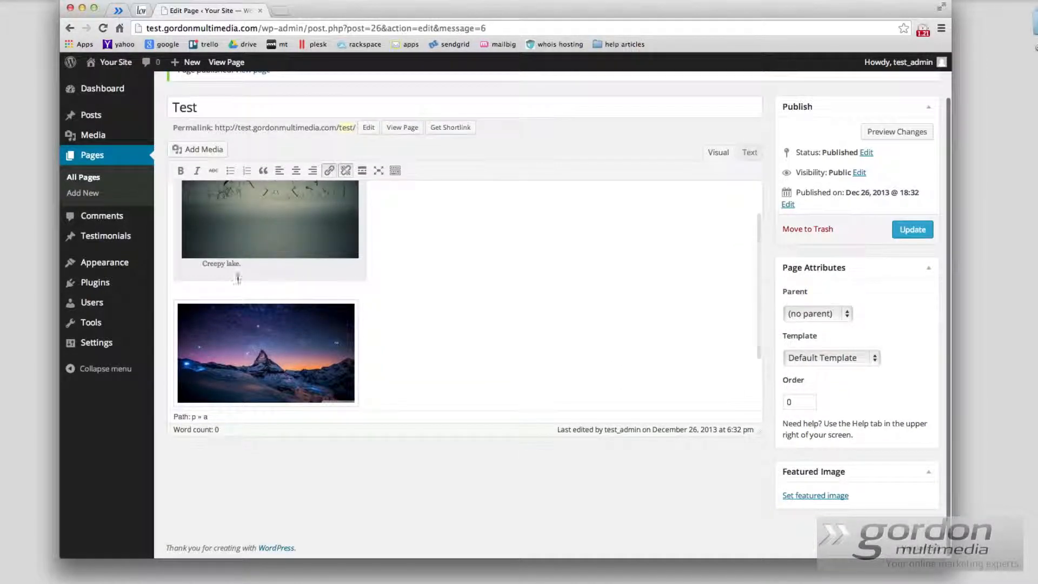
scroll(226, 294, down, 3)
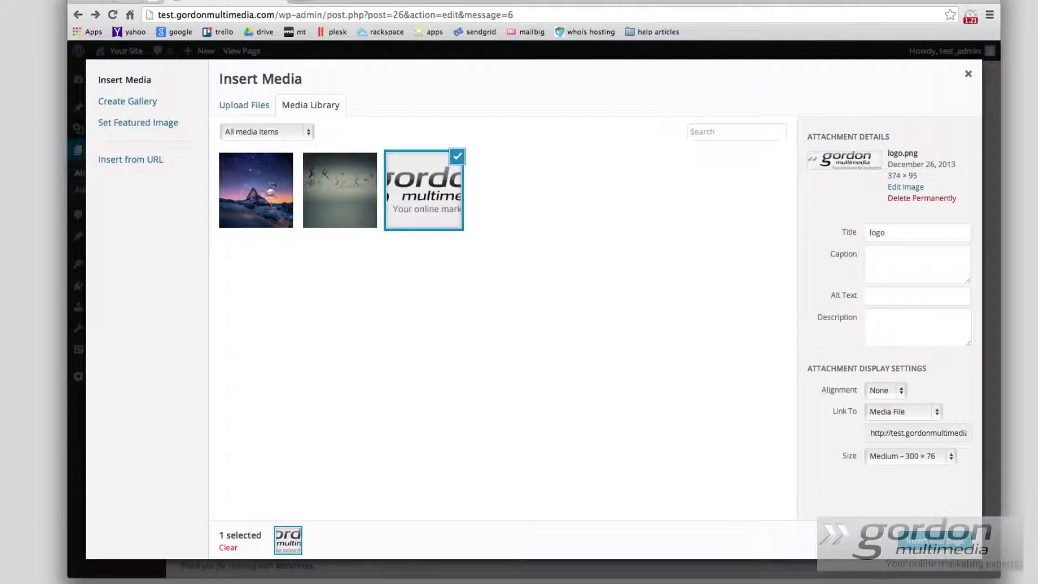
Select the Matterhorn image in the media library and filter the items to those uploaded to this page
click(265, 197)
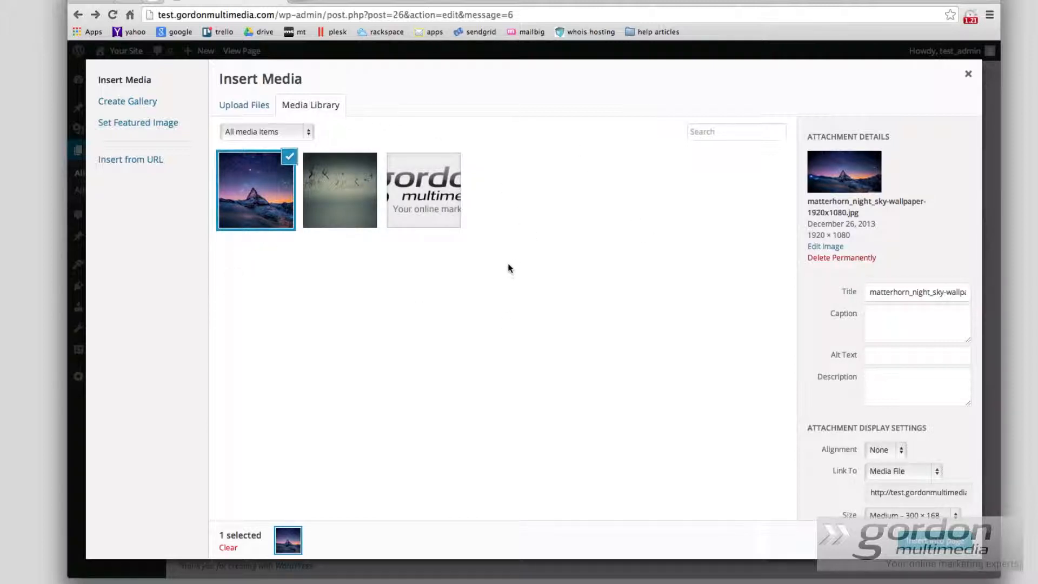
click(306, 135)
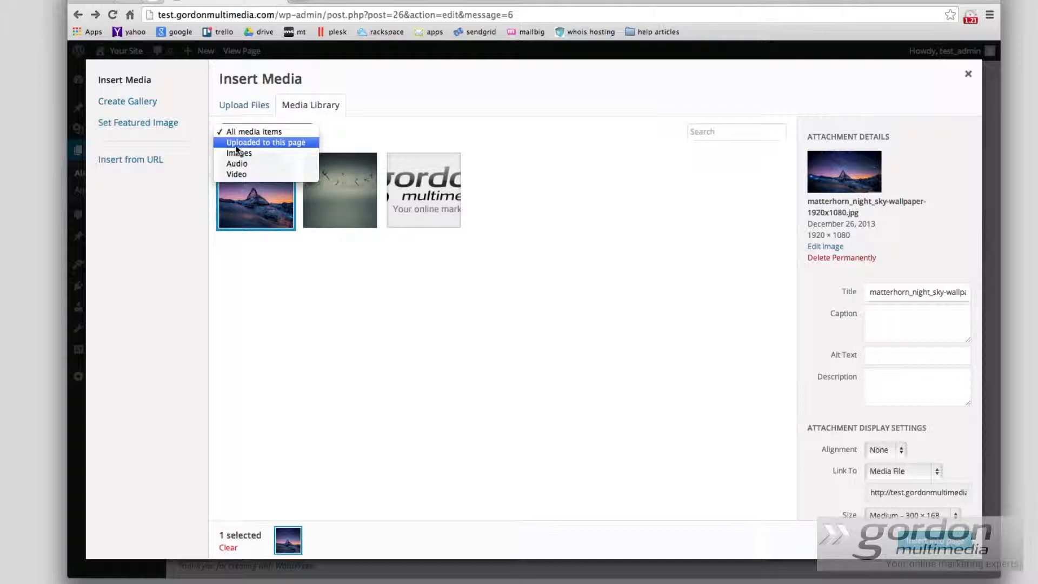
click(293, 144)
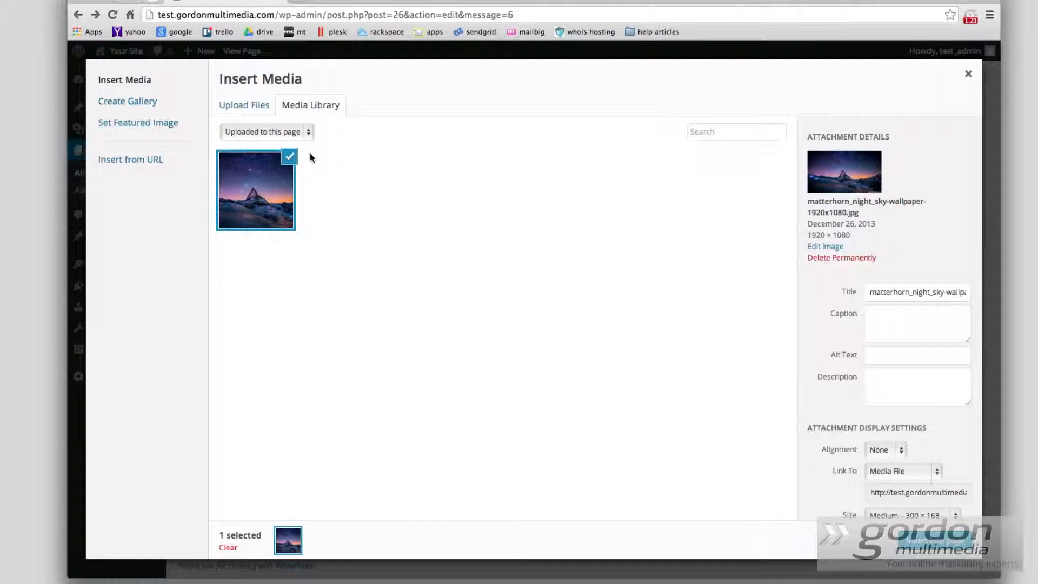
click(294, 130)
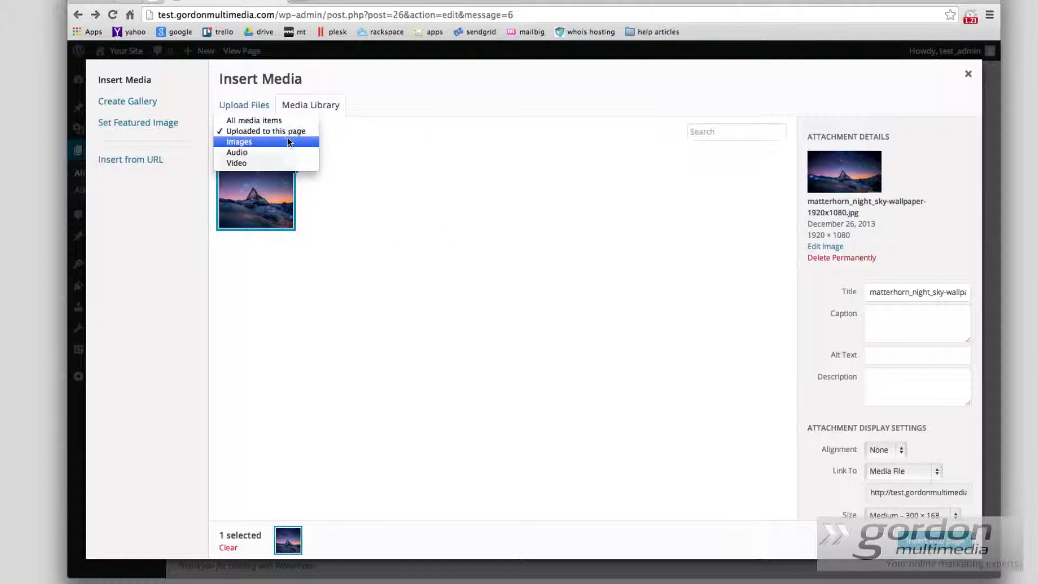
click(382, 167)
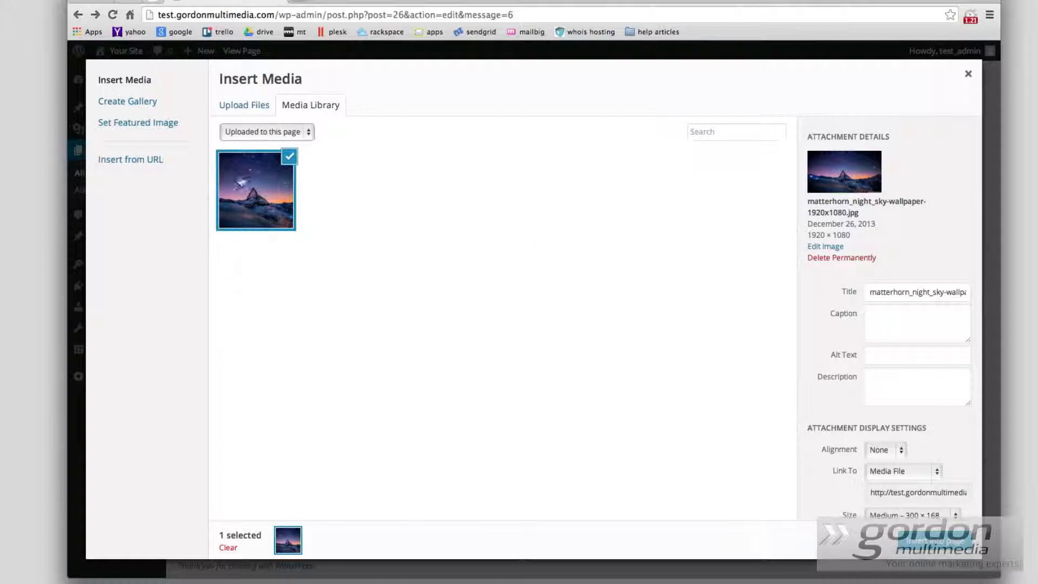
Insert the Matterhorn image into the page at medium size with no alignment
click(244, 183)
click(280, 198)
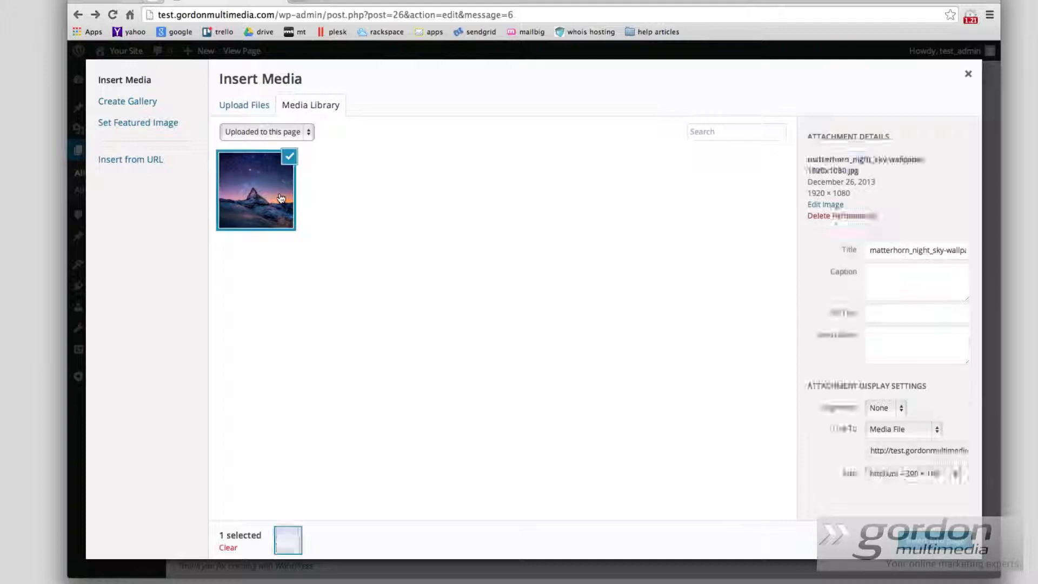
click(938, 541)
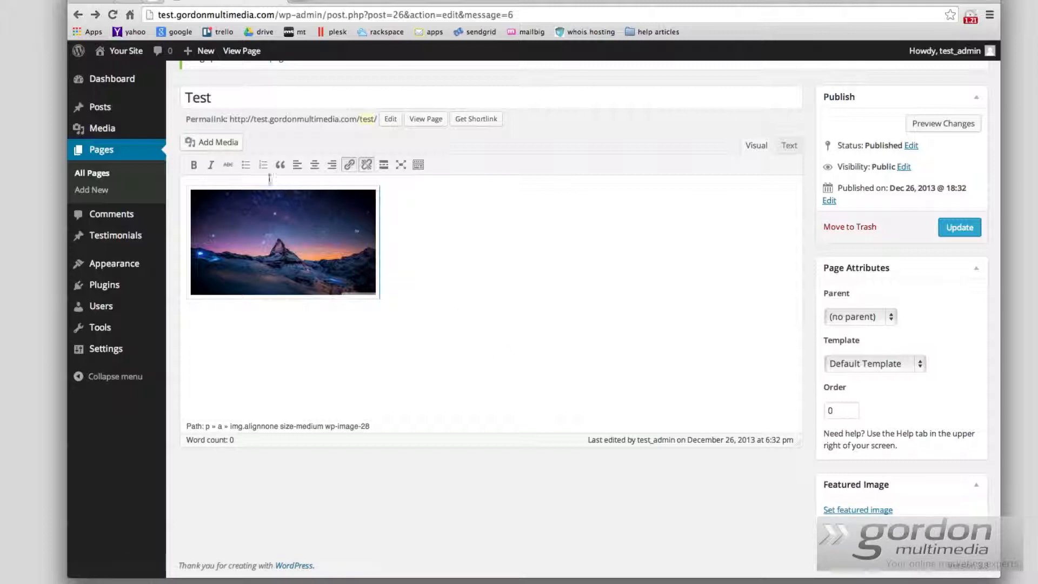
Copy the first three Lorem Ipsum paragraphs from the lipsum.com page and paste them after the Matterhorn image
click(246, 221)
click(417, 241)
click(145, 1)
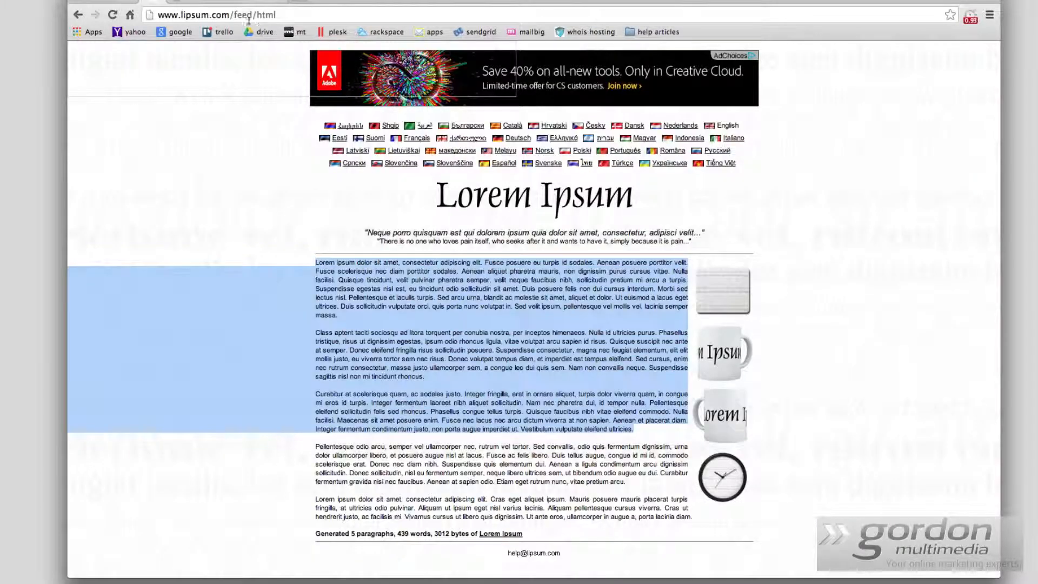
click(227, 3)
key(super+v)
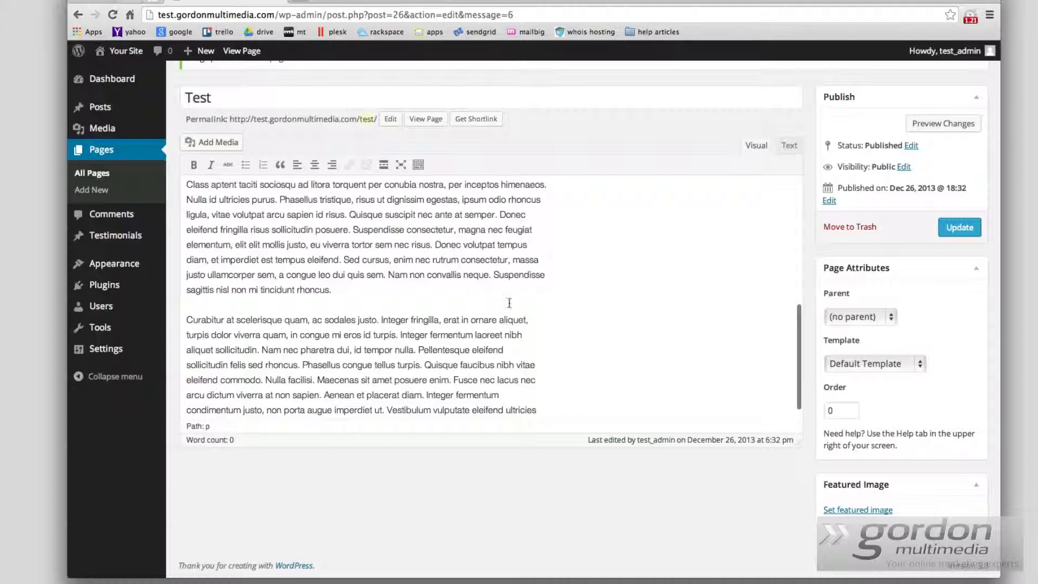
Set the Matterhorn image's alignment to Right, update it and review how the text wraps around it
scroll(507, 314, up, 5)
click(314, 309)
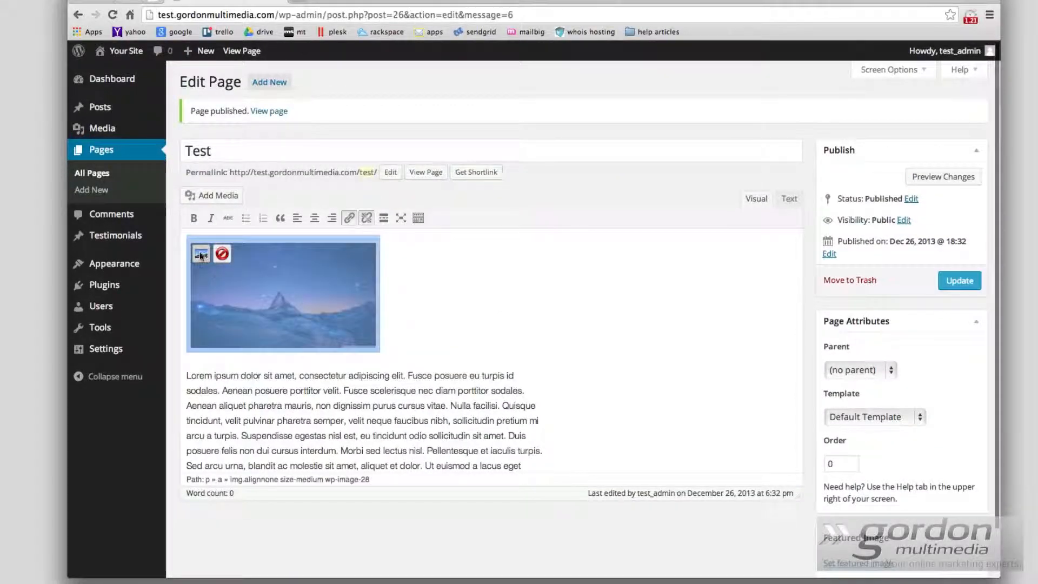
click(199, 253)
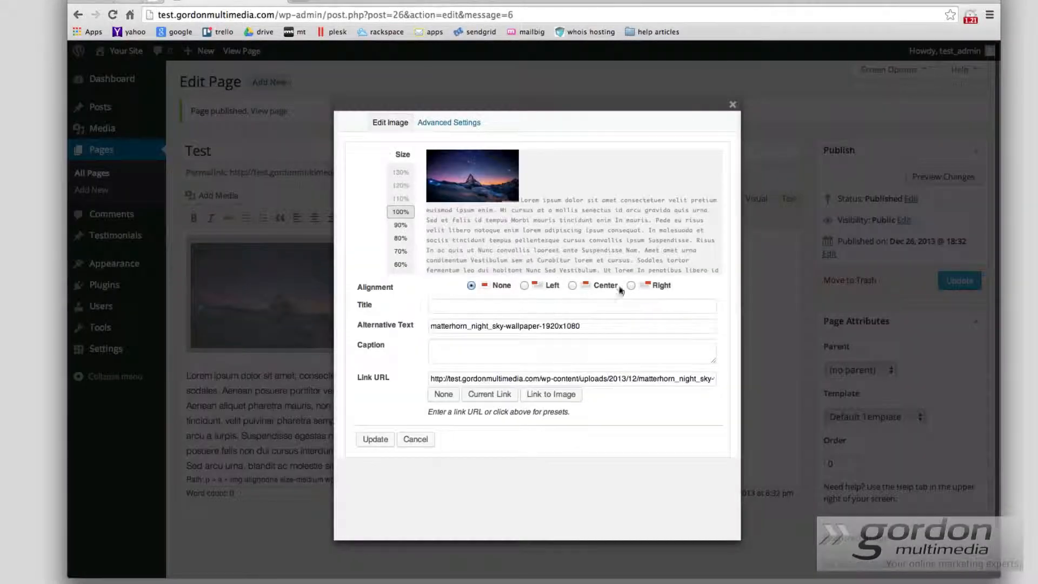
click(632, 287)
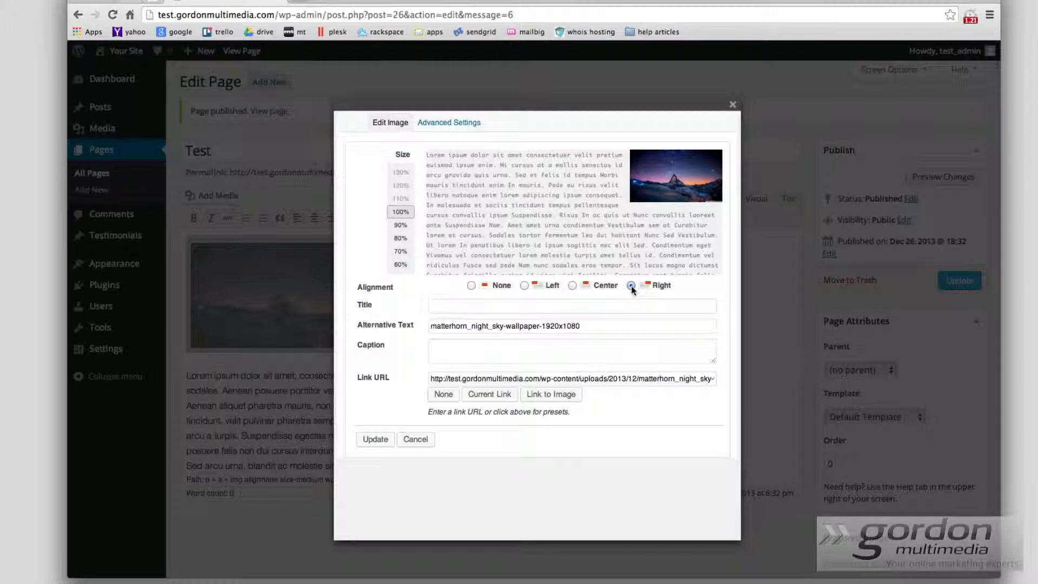
click(379, 442)
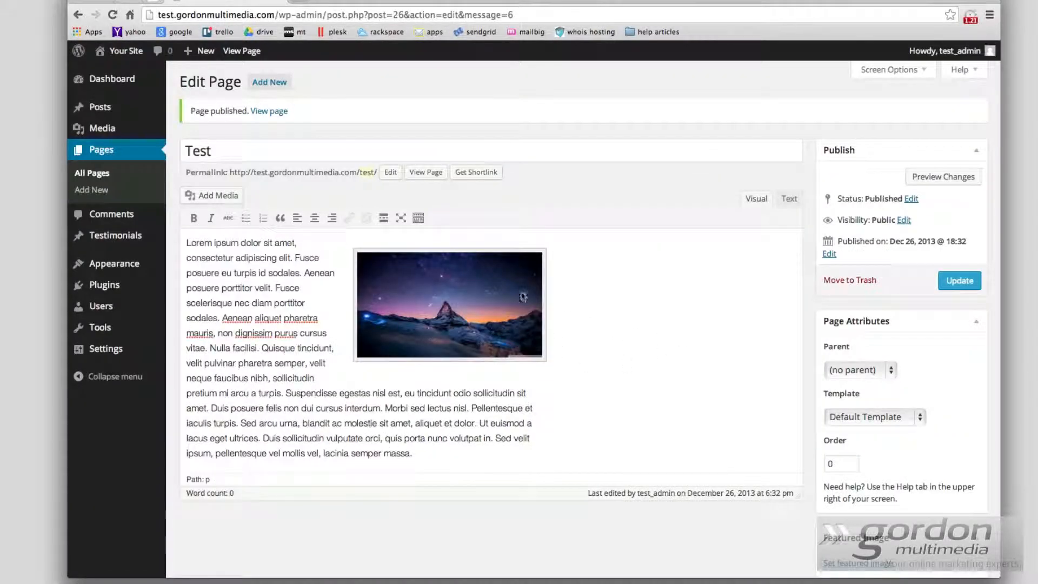
scroll(458, 371, down, 4)
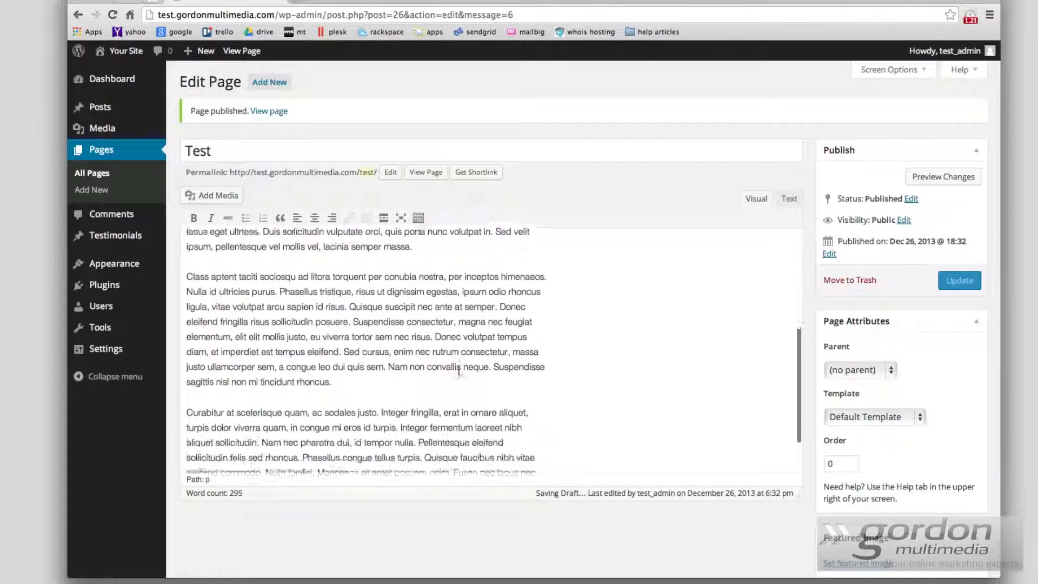
scroll(459, 372, up, 5)
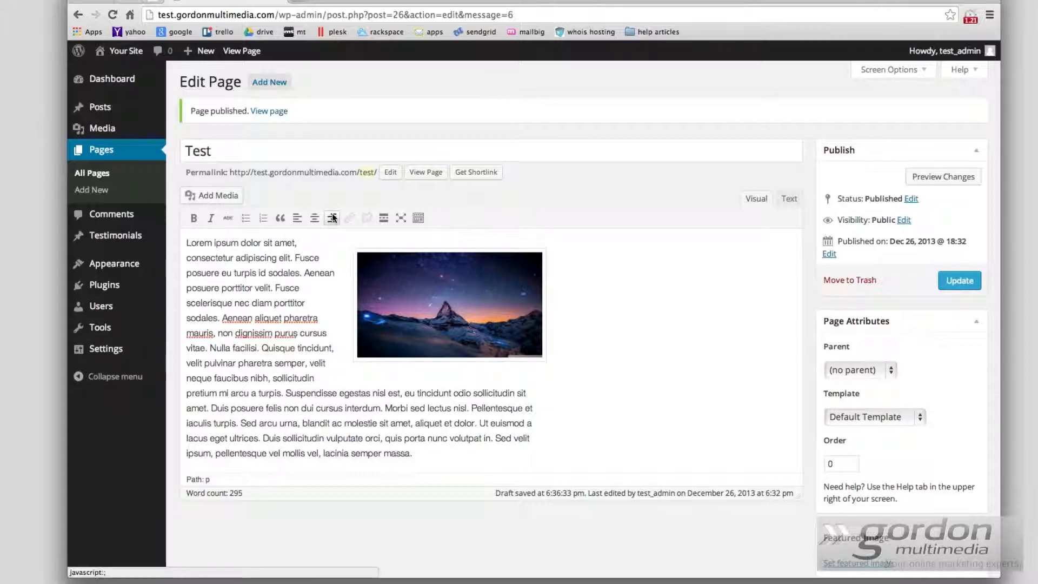
scroll(578, 377, down, 10)
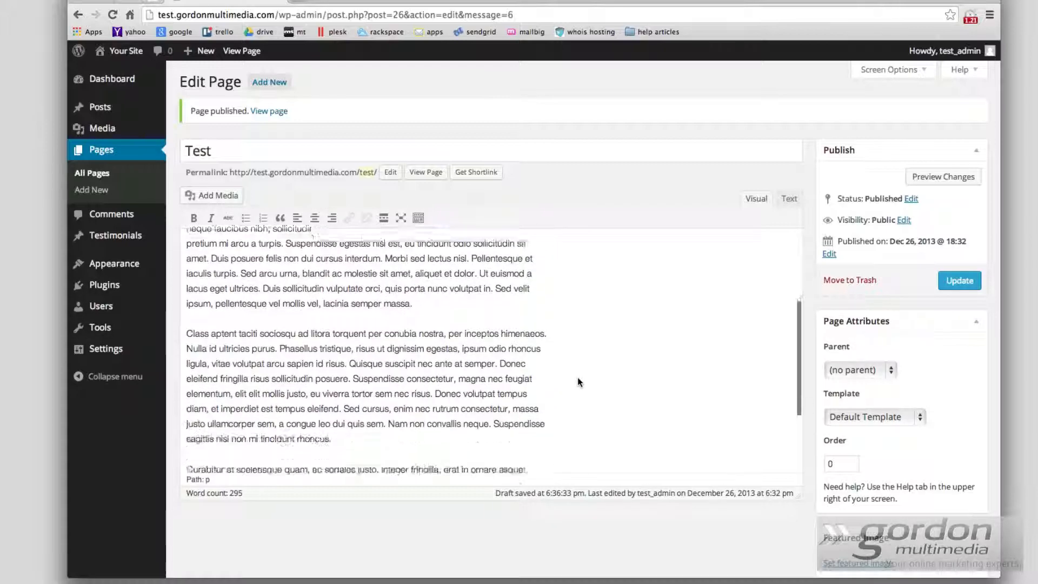
scroll(569, 361, up, 10)
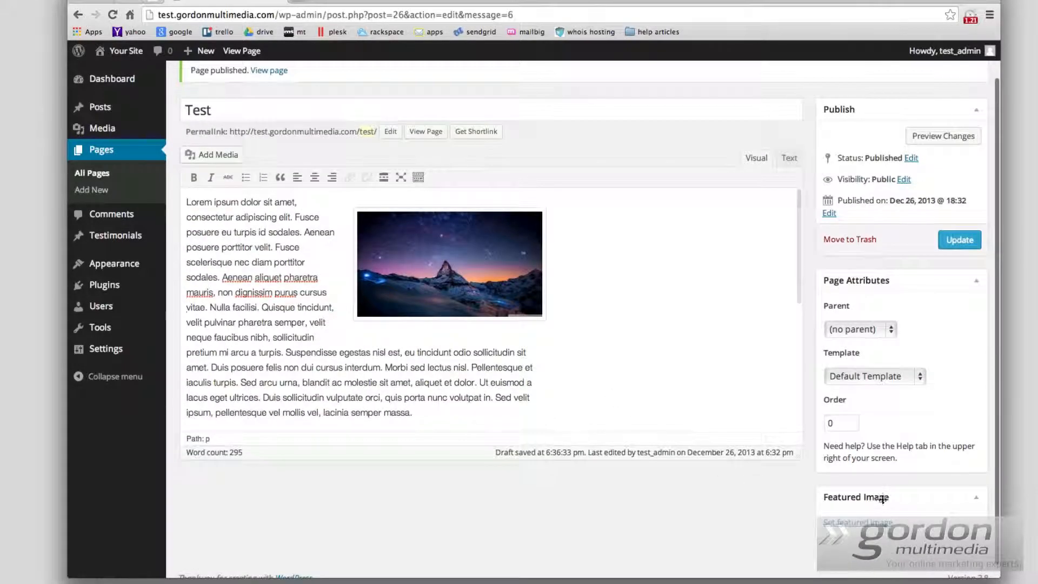
Look over the images available for the page's featured image, close the selection without choosing one and return to the editor
click(842, 526)
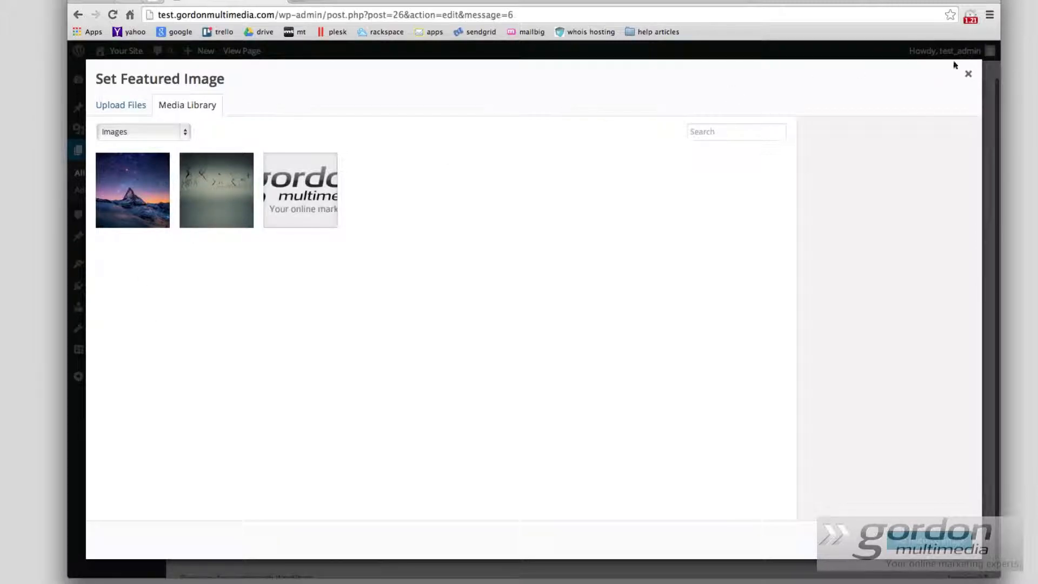
click(969, 74)
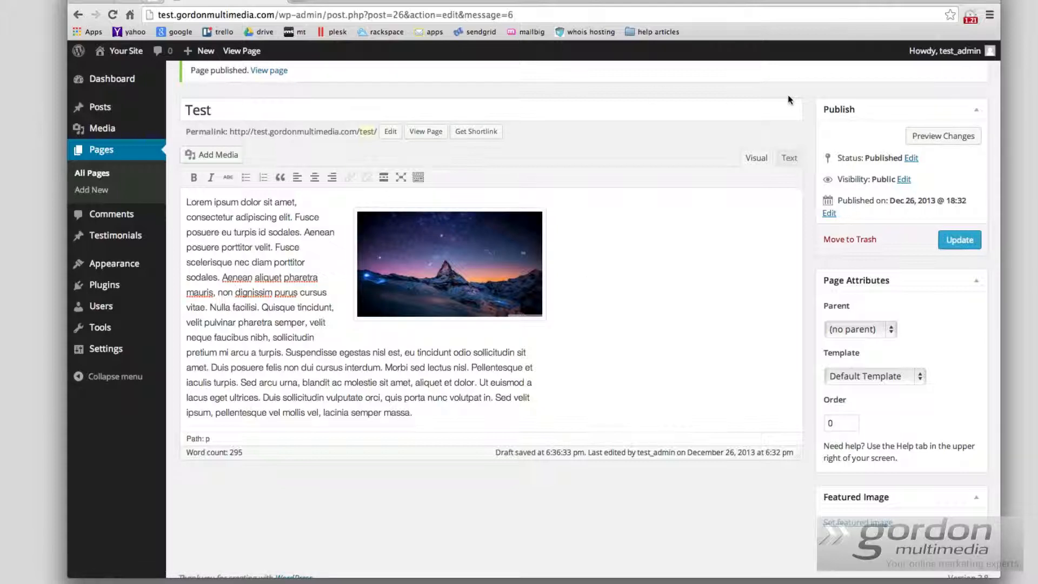
click(695, 327)
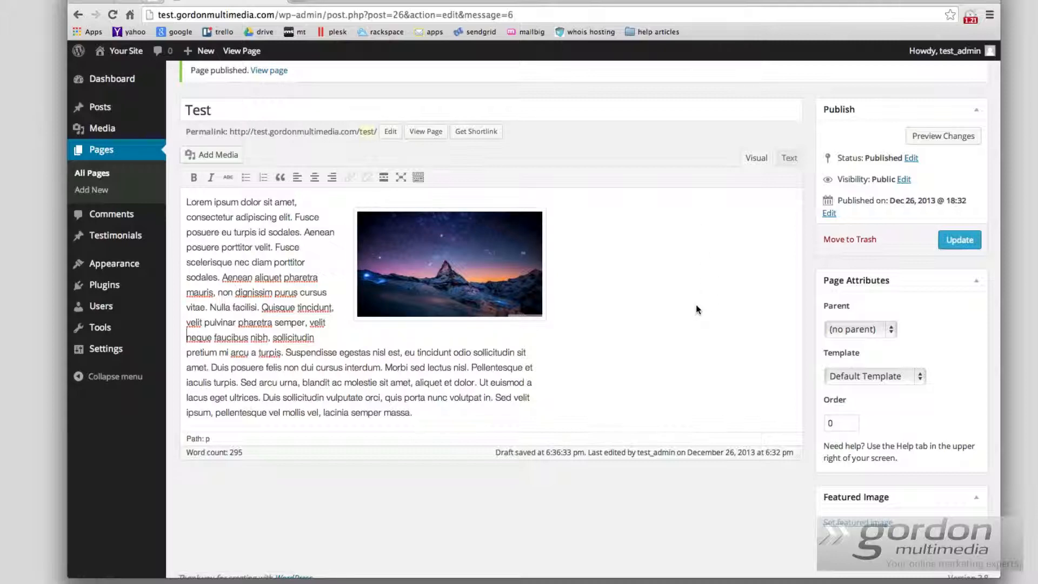
Review the Matterhorn image's size, alignment, alternative text and link settings and return to the page content
click(450, 264)
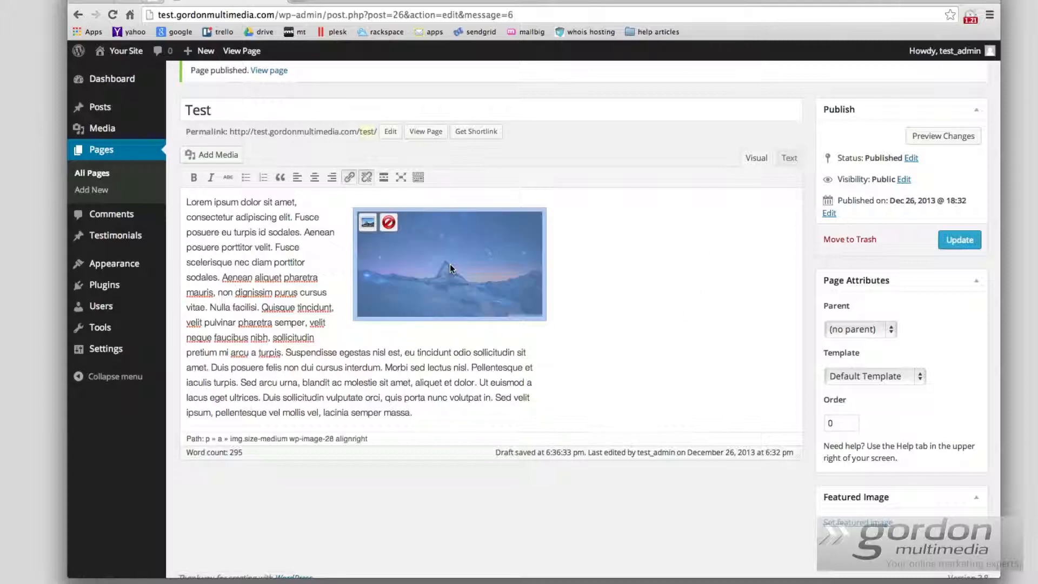
click(367, 223)
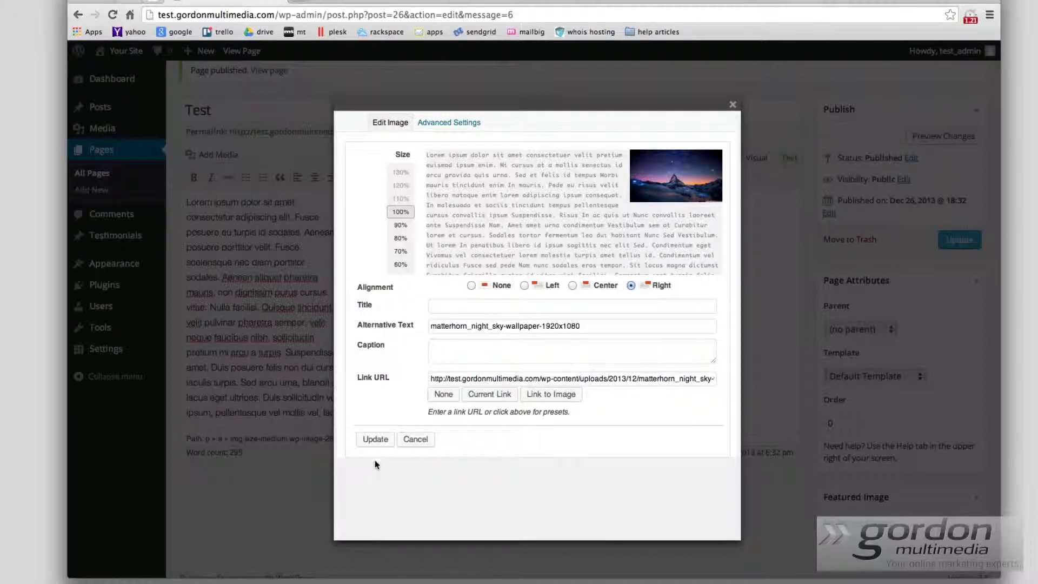
click(376, 439)
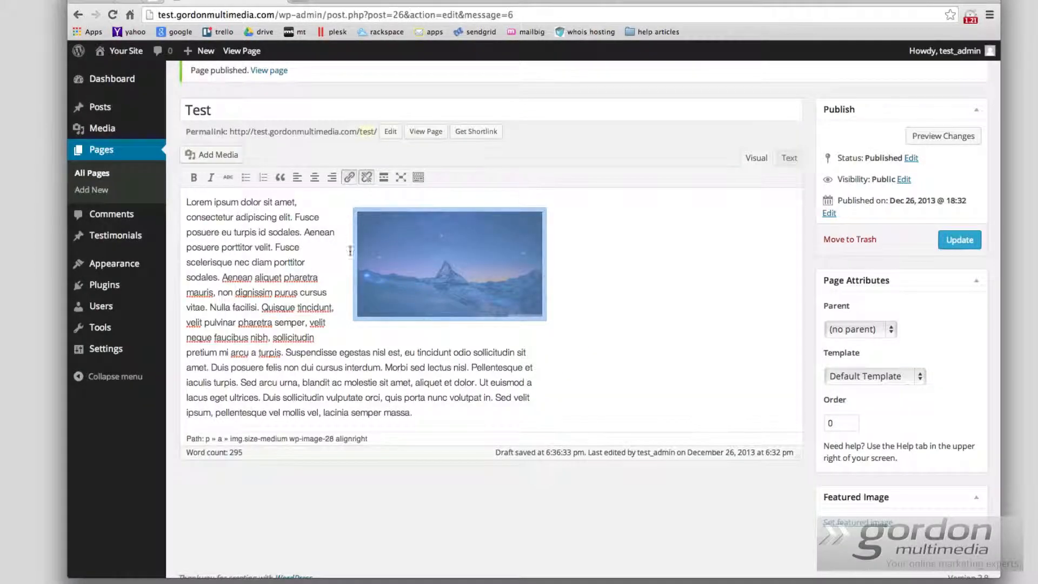
Move the Matterhorn image down within the text to just after "Morbi sed lectus" and update the Test page
drag(440, 246, 456, 368)
click(641, 329)
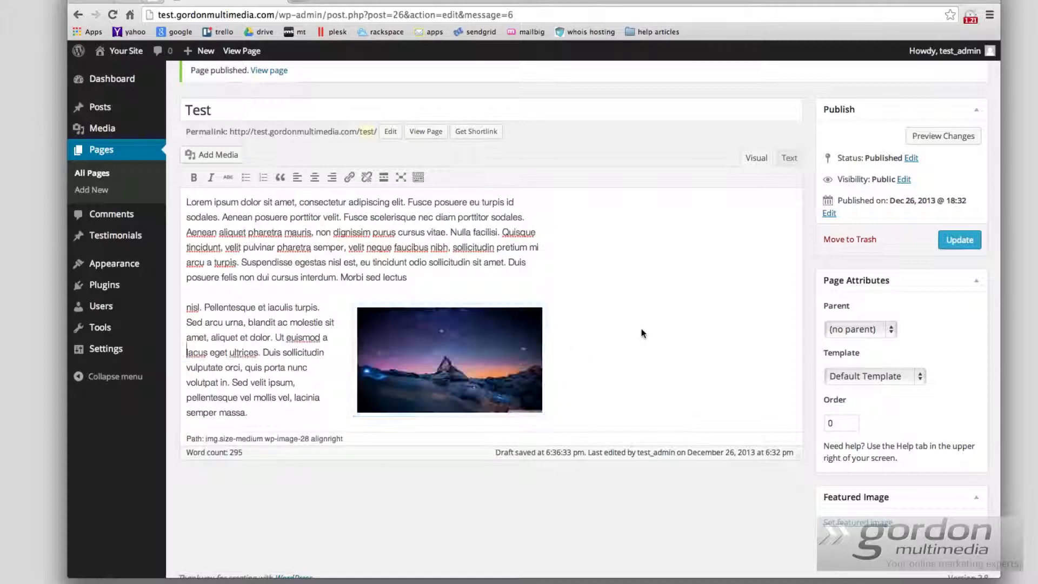
scroll(641, 329, down, 6)
scroll(641, 330, up, 5)
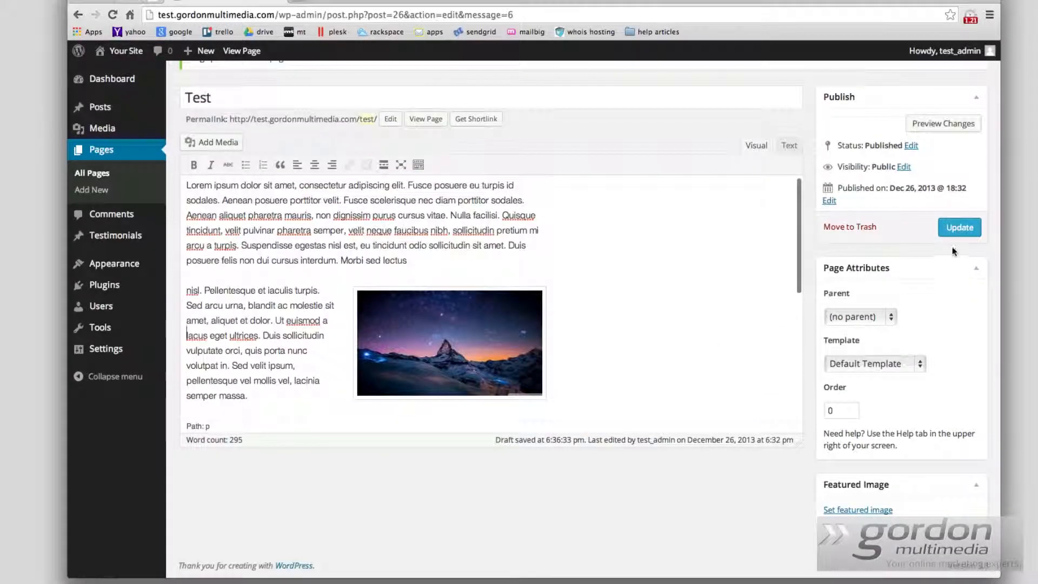
scroll(960, 227, up, 1)
click(959, 280)
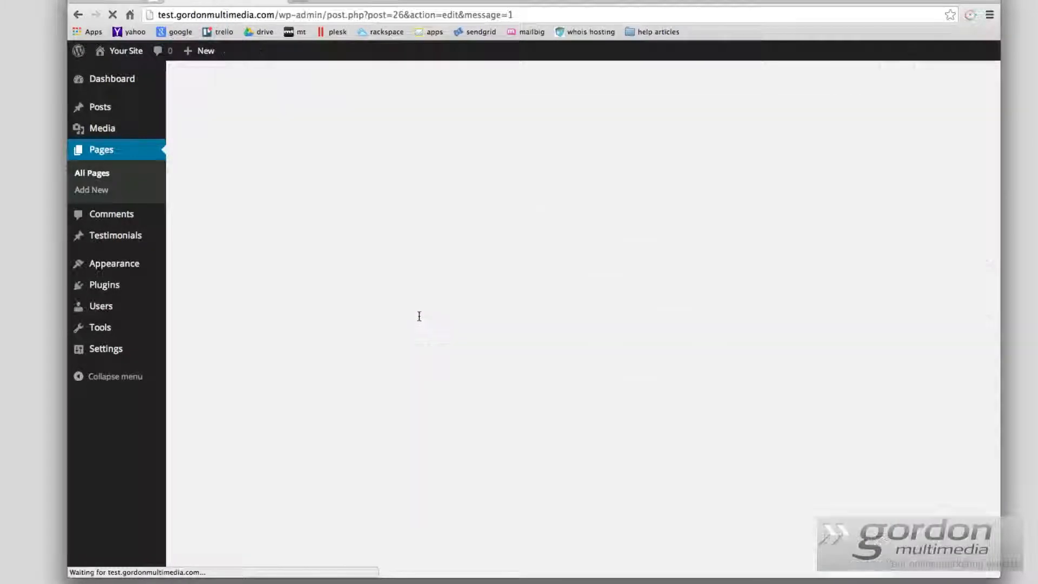